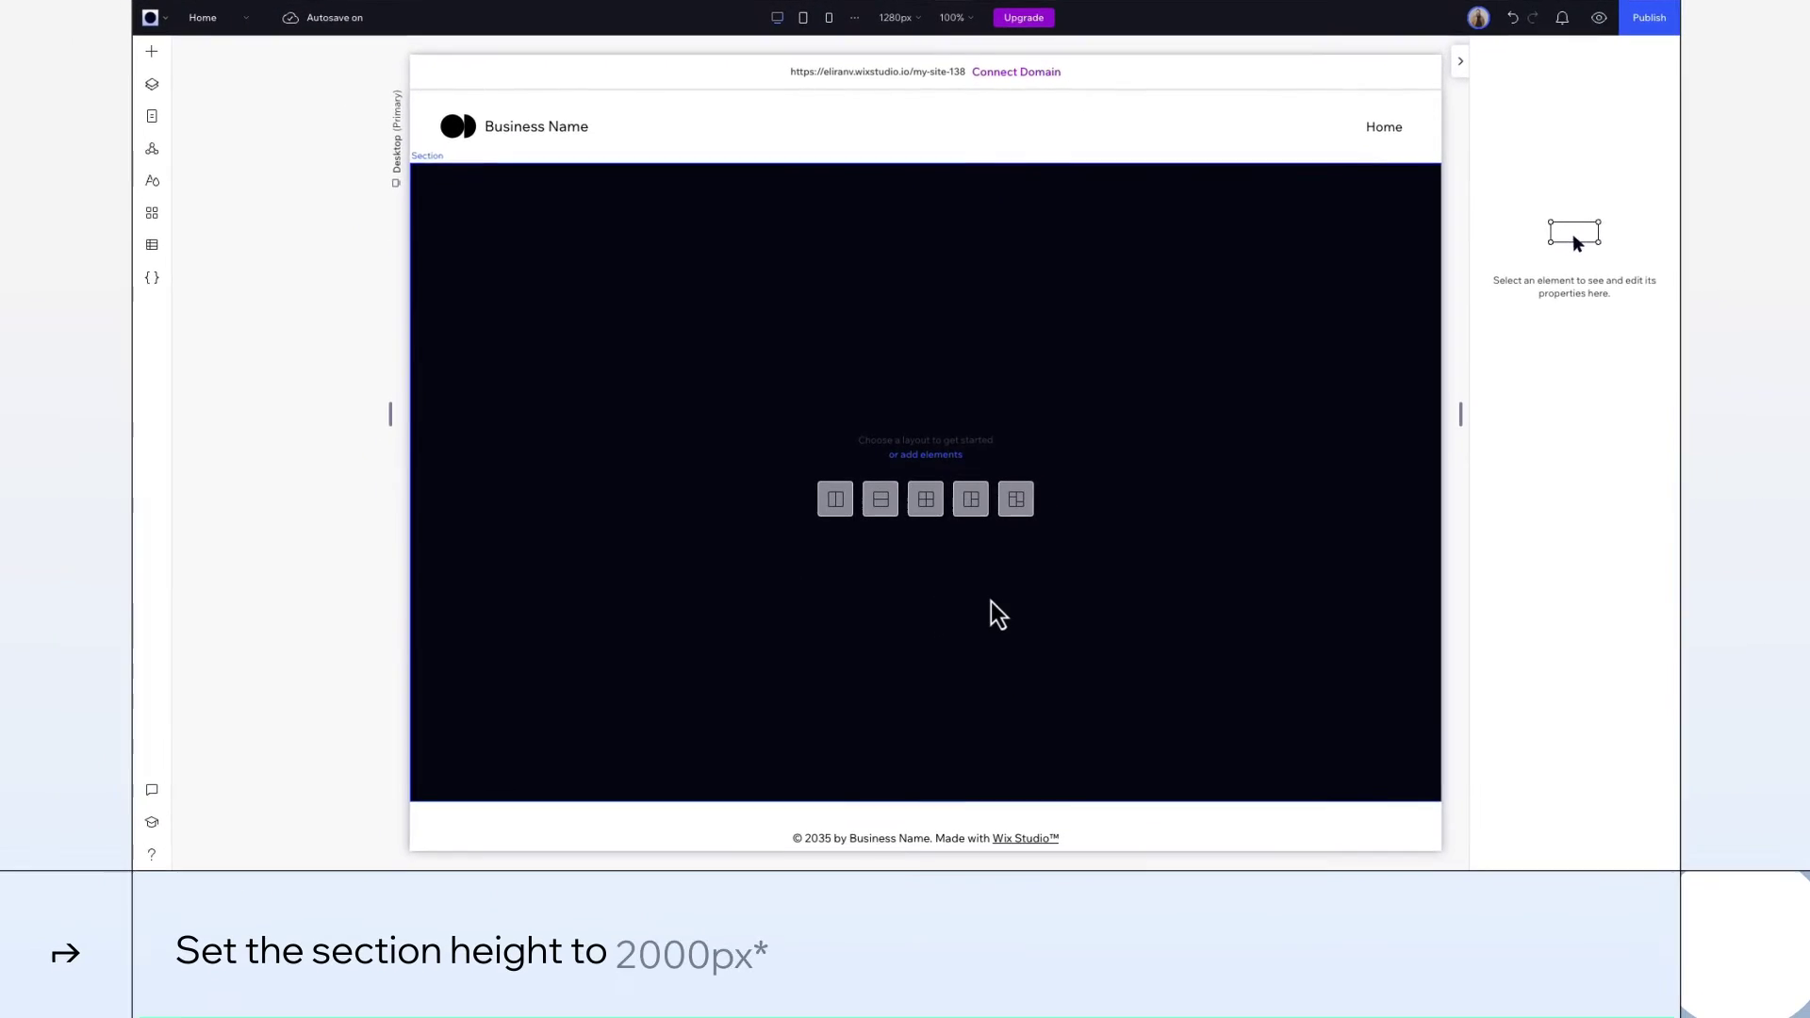
# - Add a new section below the dark one and make it 2000px tall
pyautogui.click(995, 598)
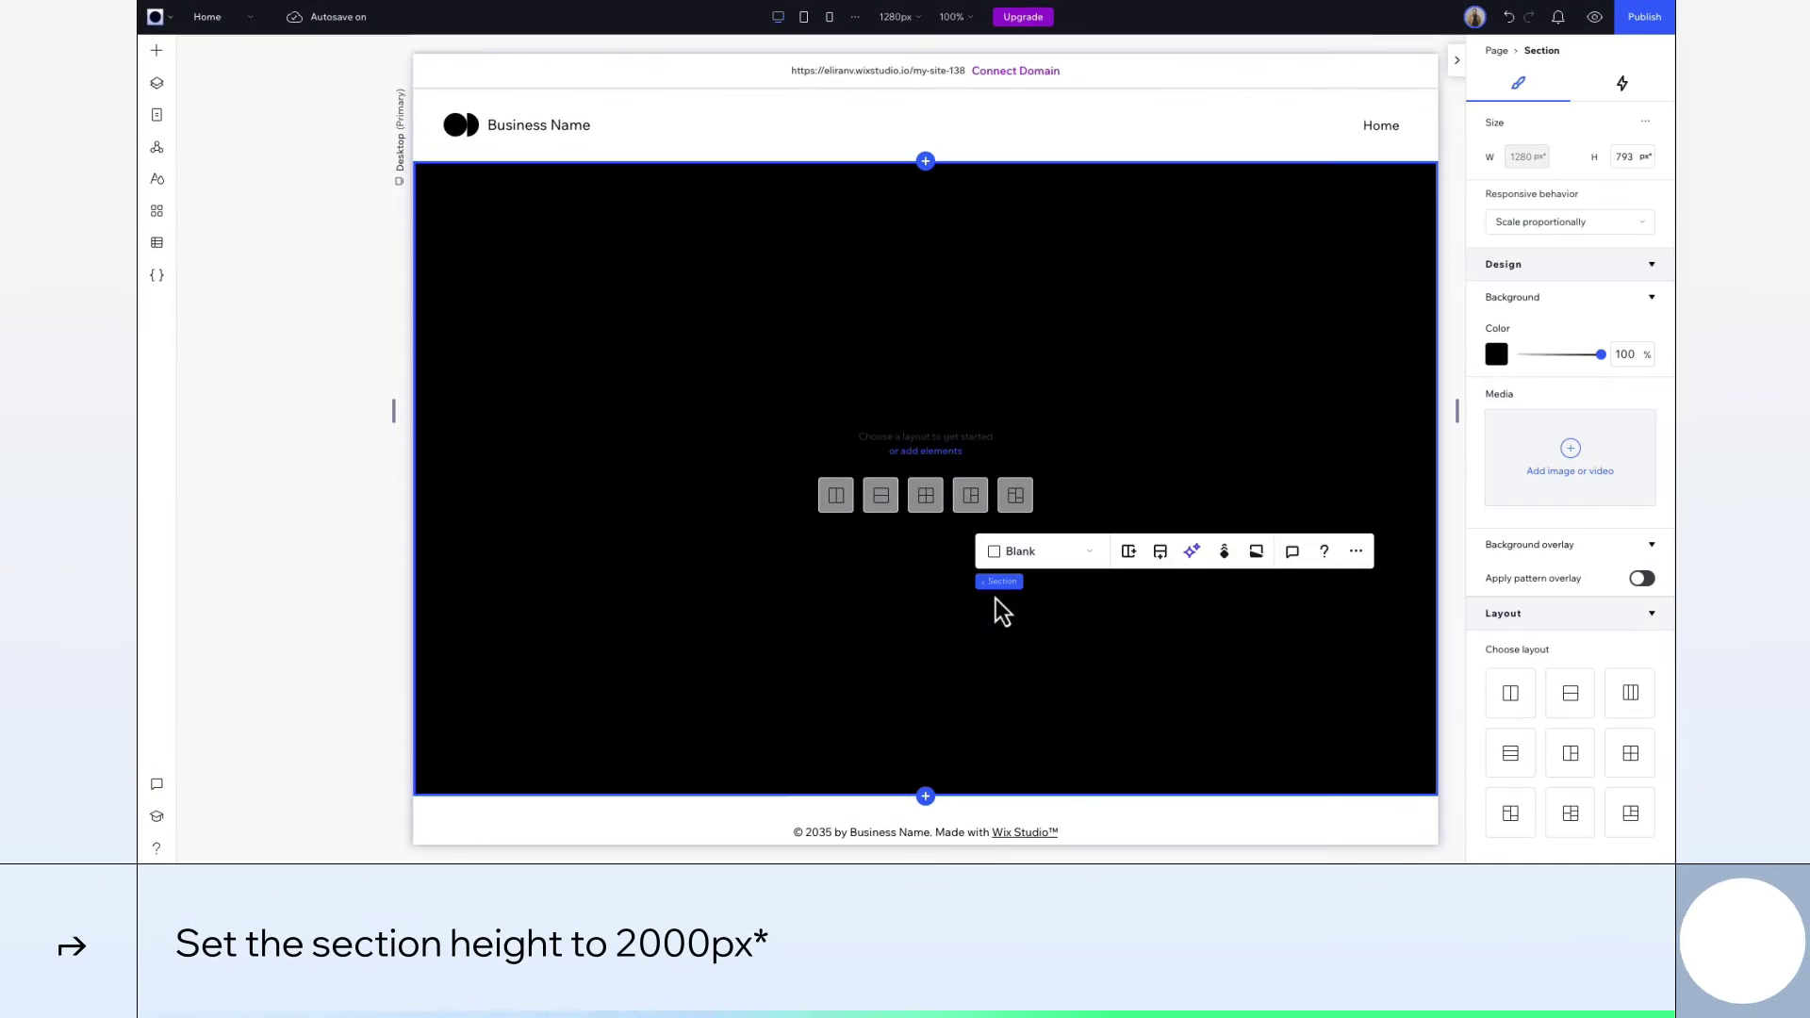
pyautogui.click(927, 798)
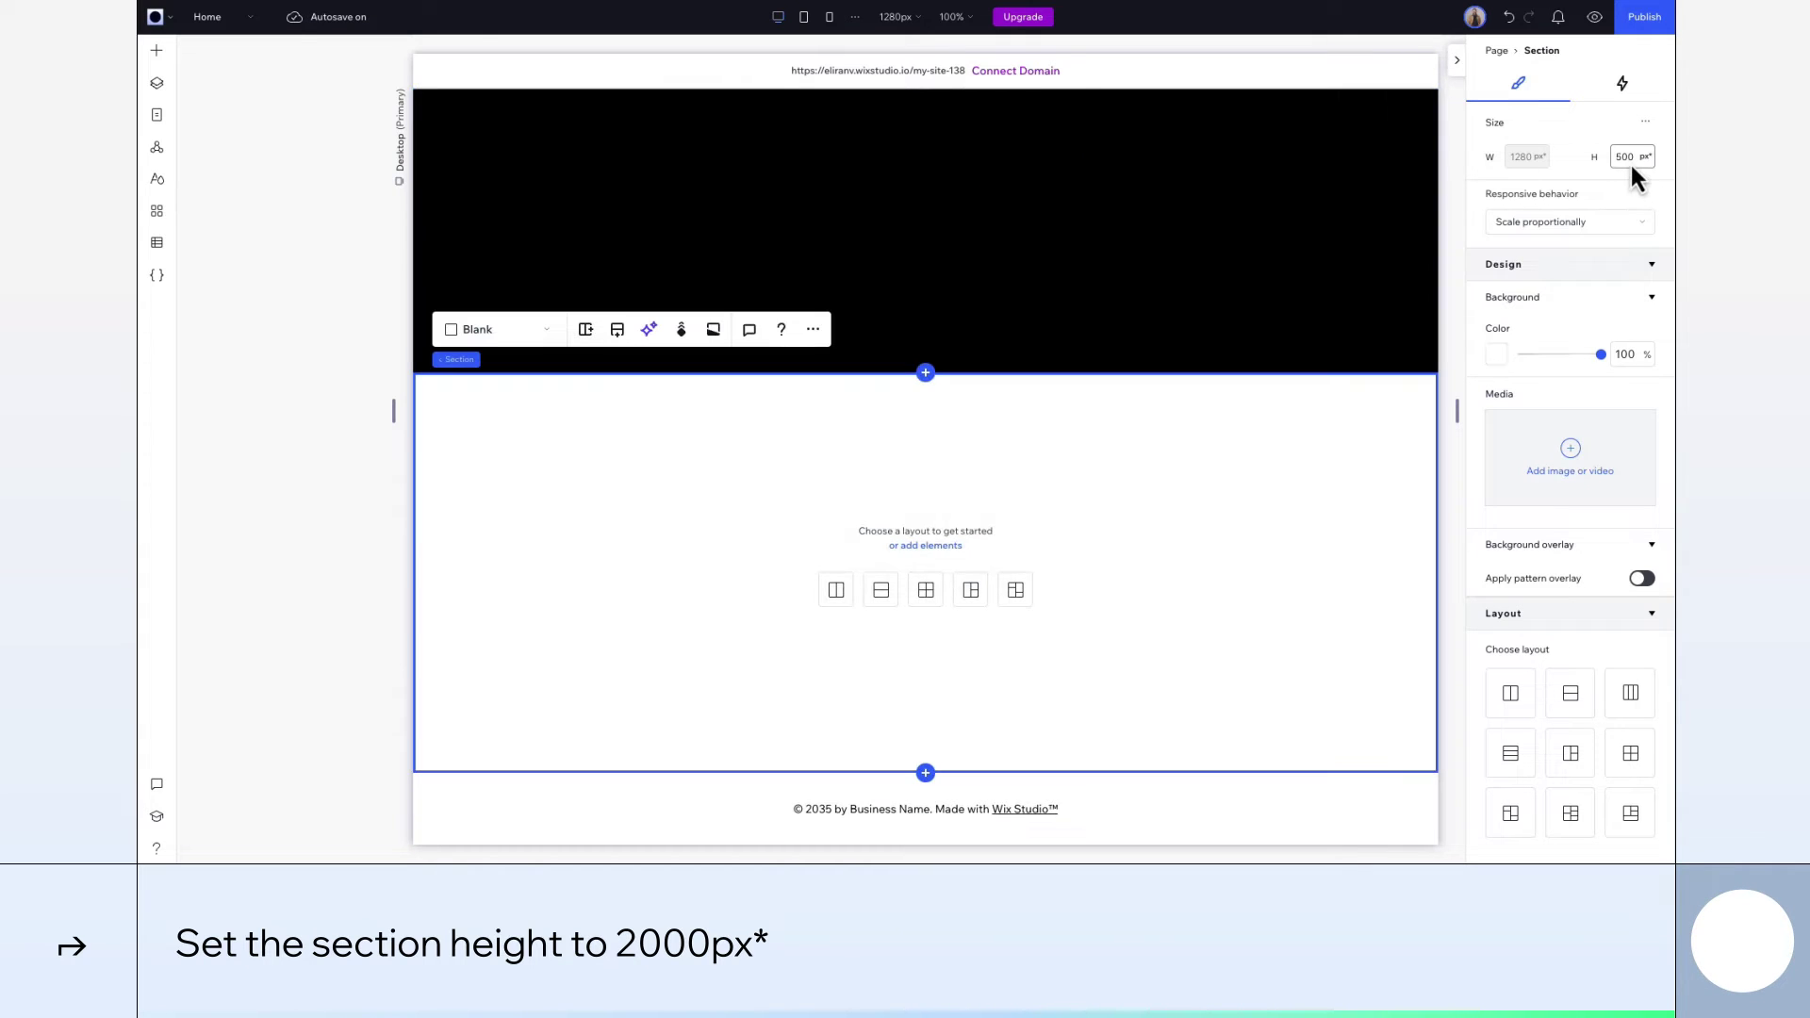
pyautogui.write('000')
pyautogui.press('Return')
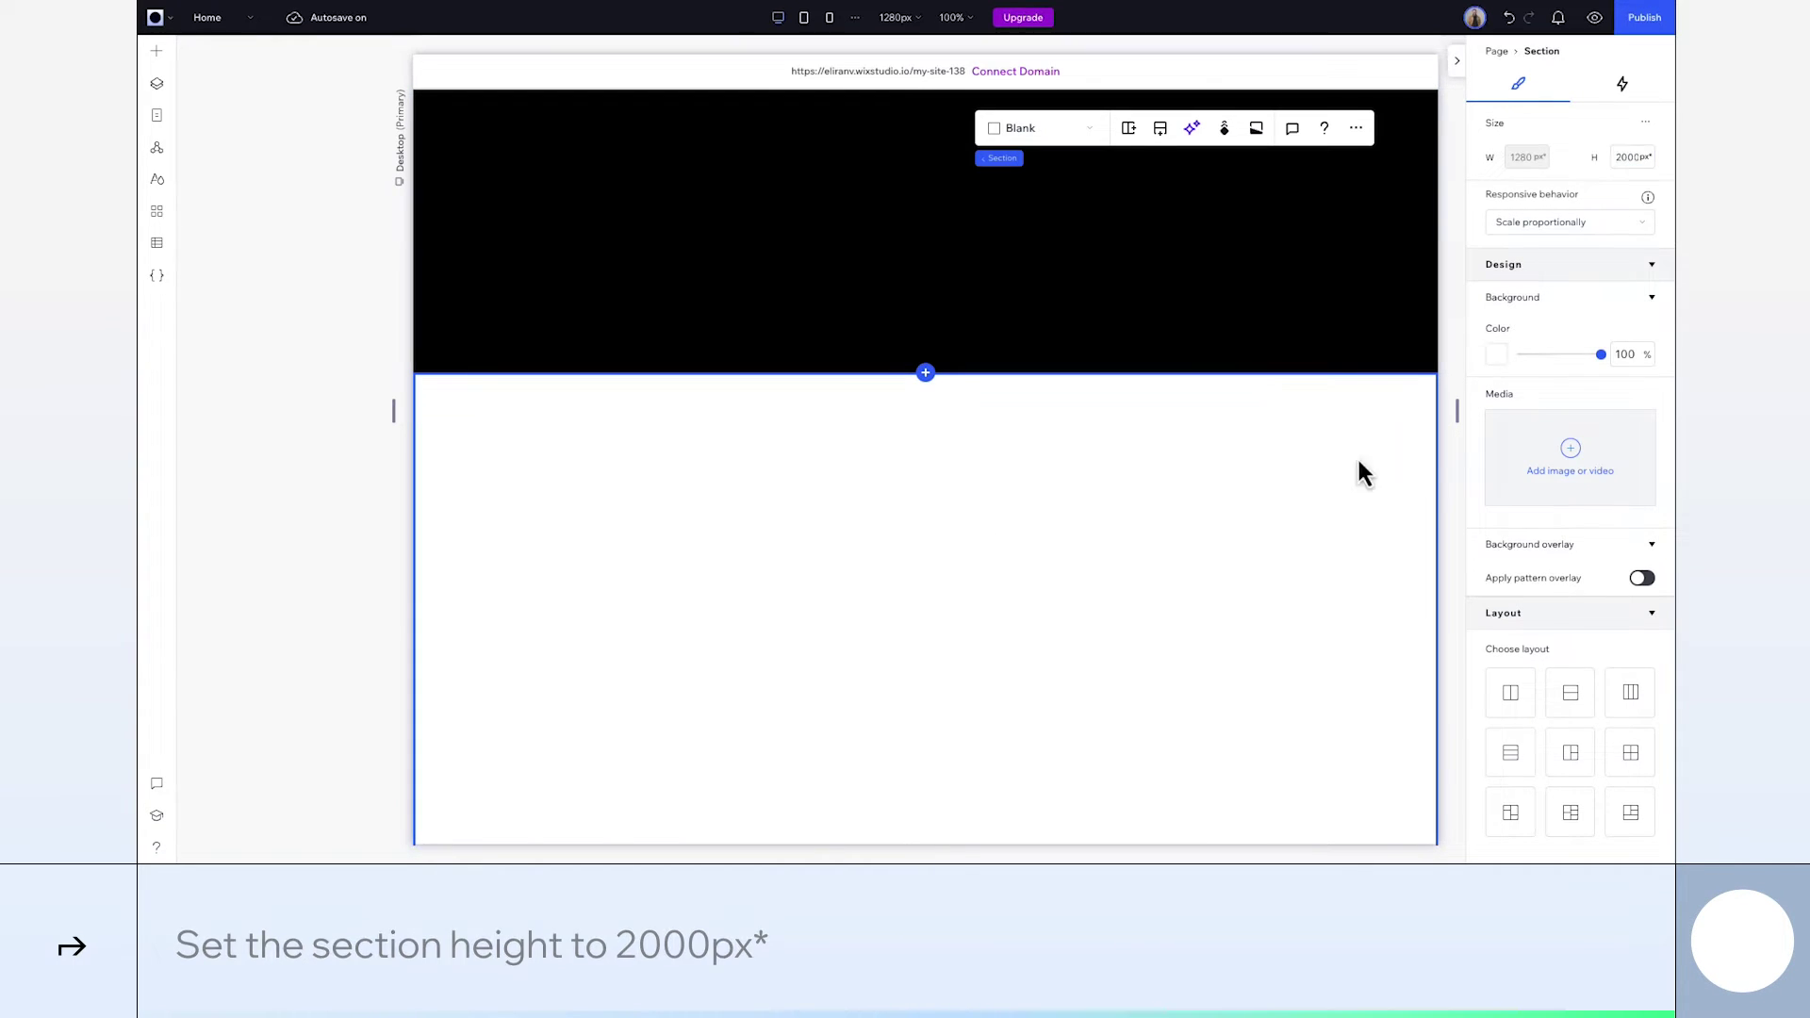
# - Give the section a 0° linear gradient background with an off-white #F5F4F3 right stop
pyautogui.click(1497, 355)
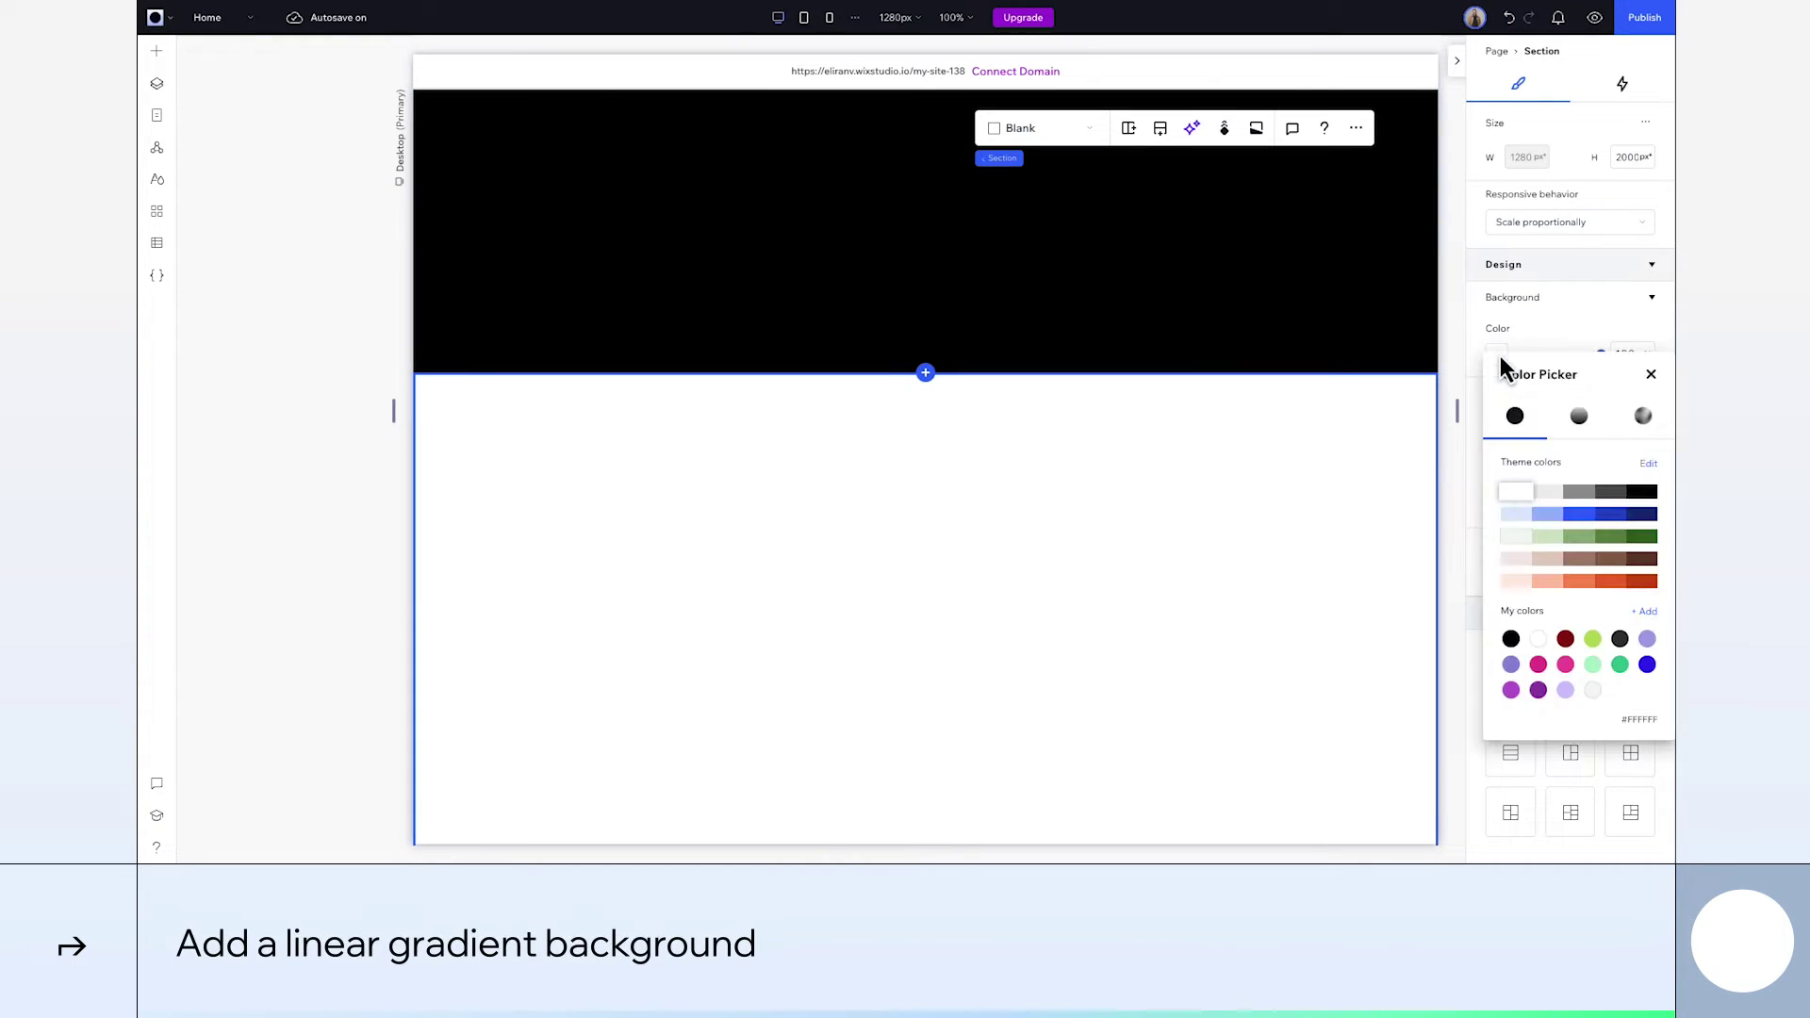
pyautogui.click(1577, 416)
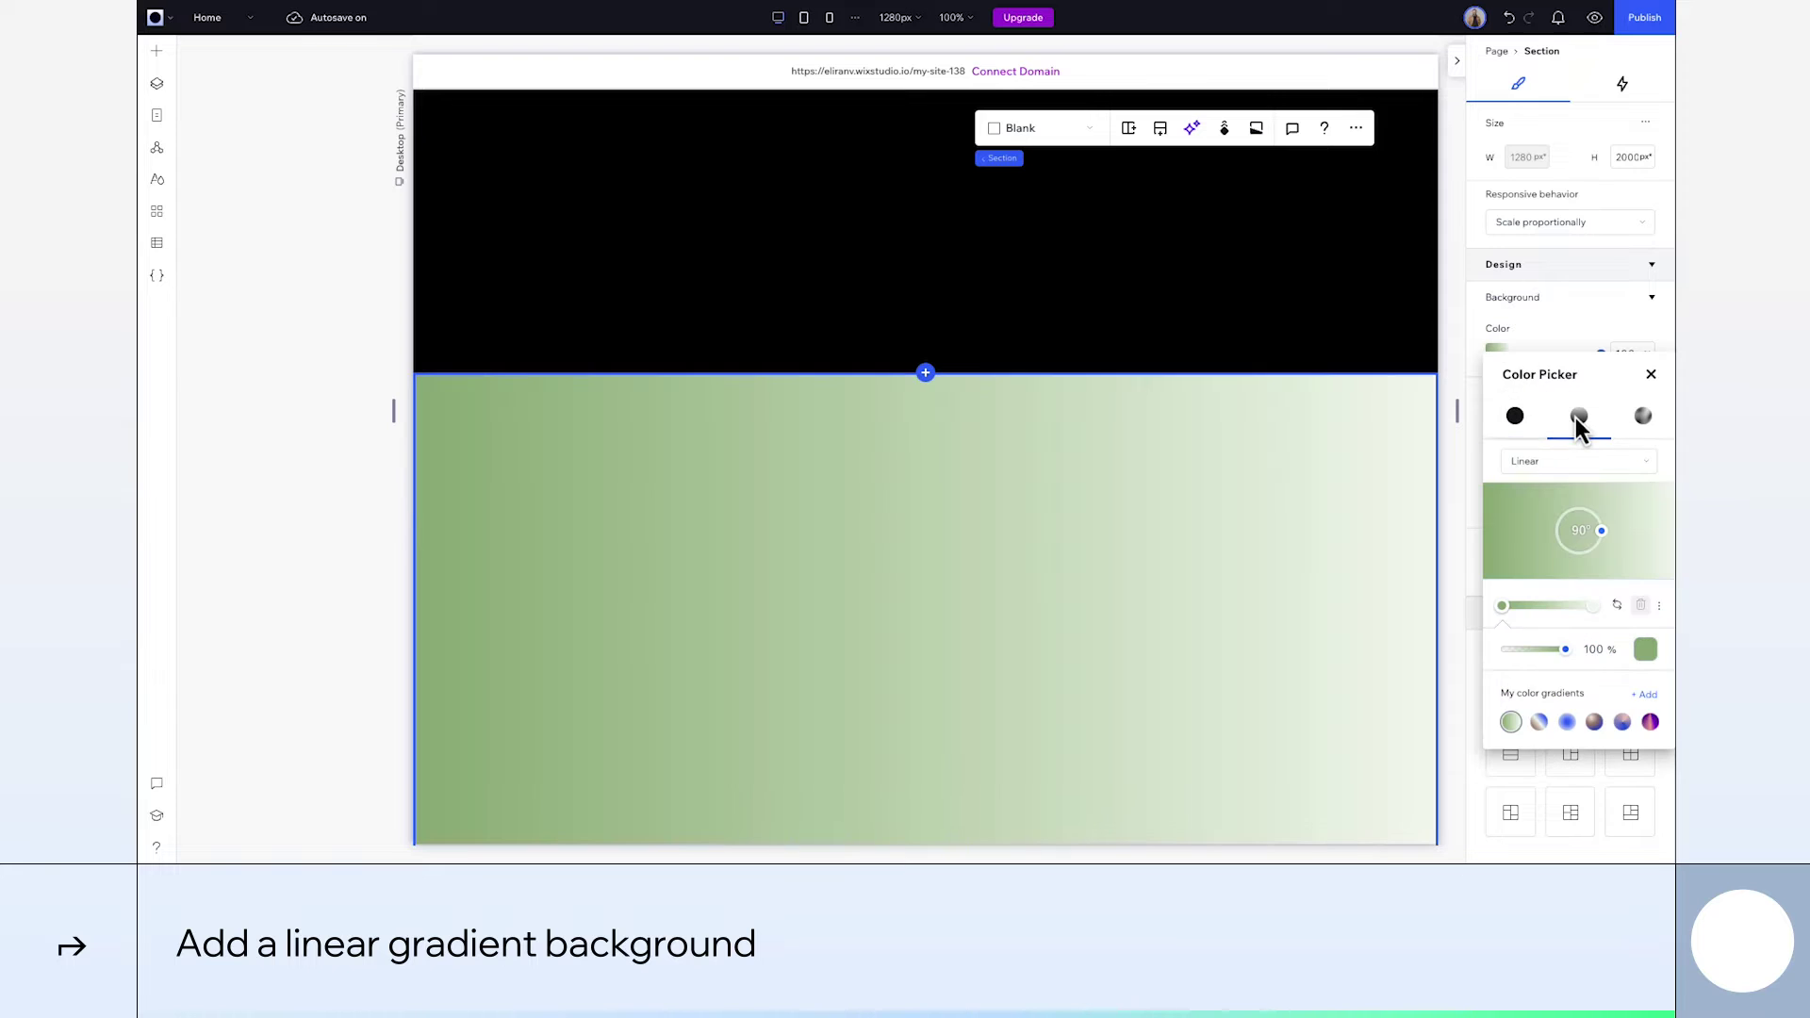
pyautogui.click(1577, 539)
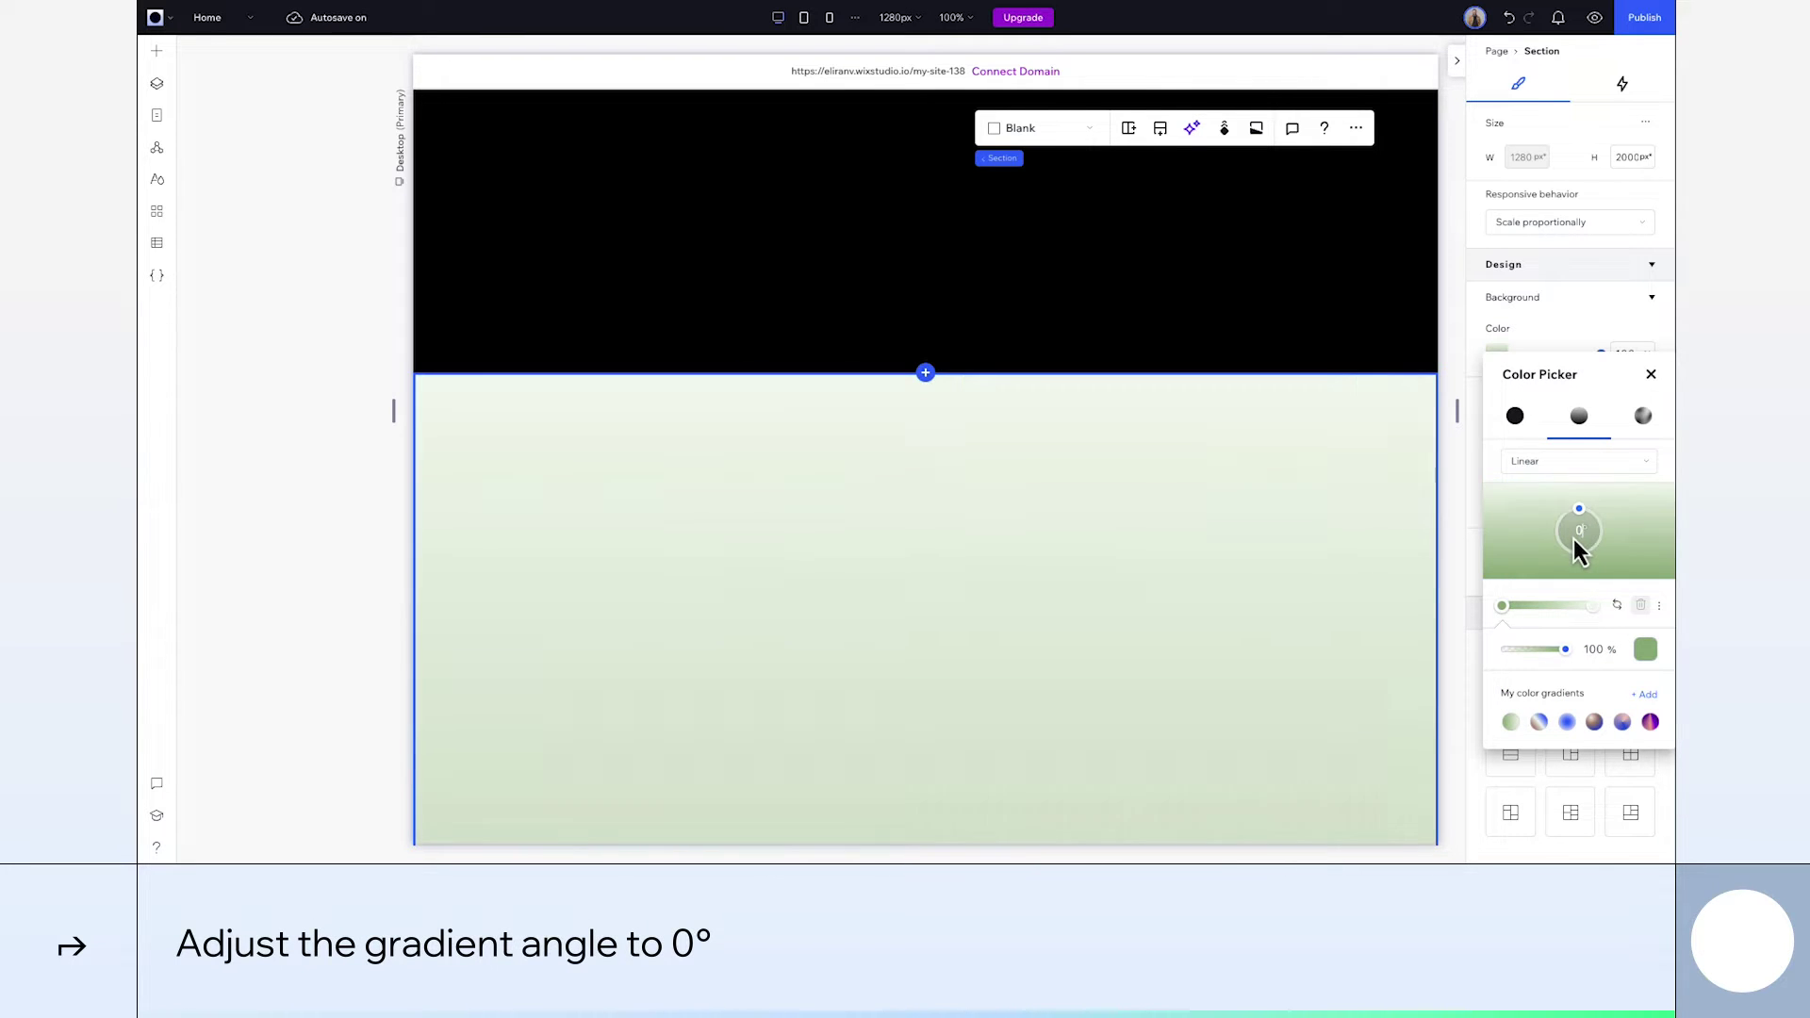
pyautogui.click(1594, 606)
pyautogui.click(1644, 650)
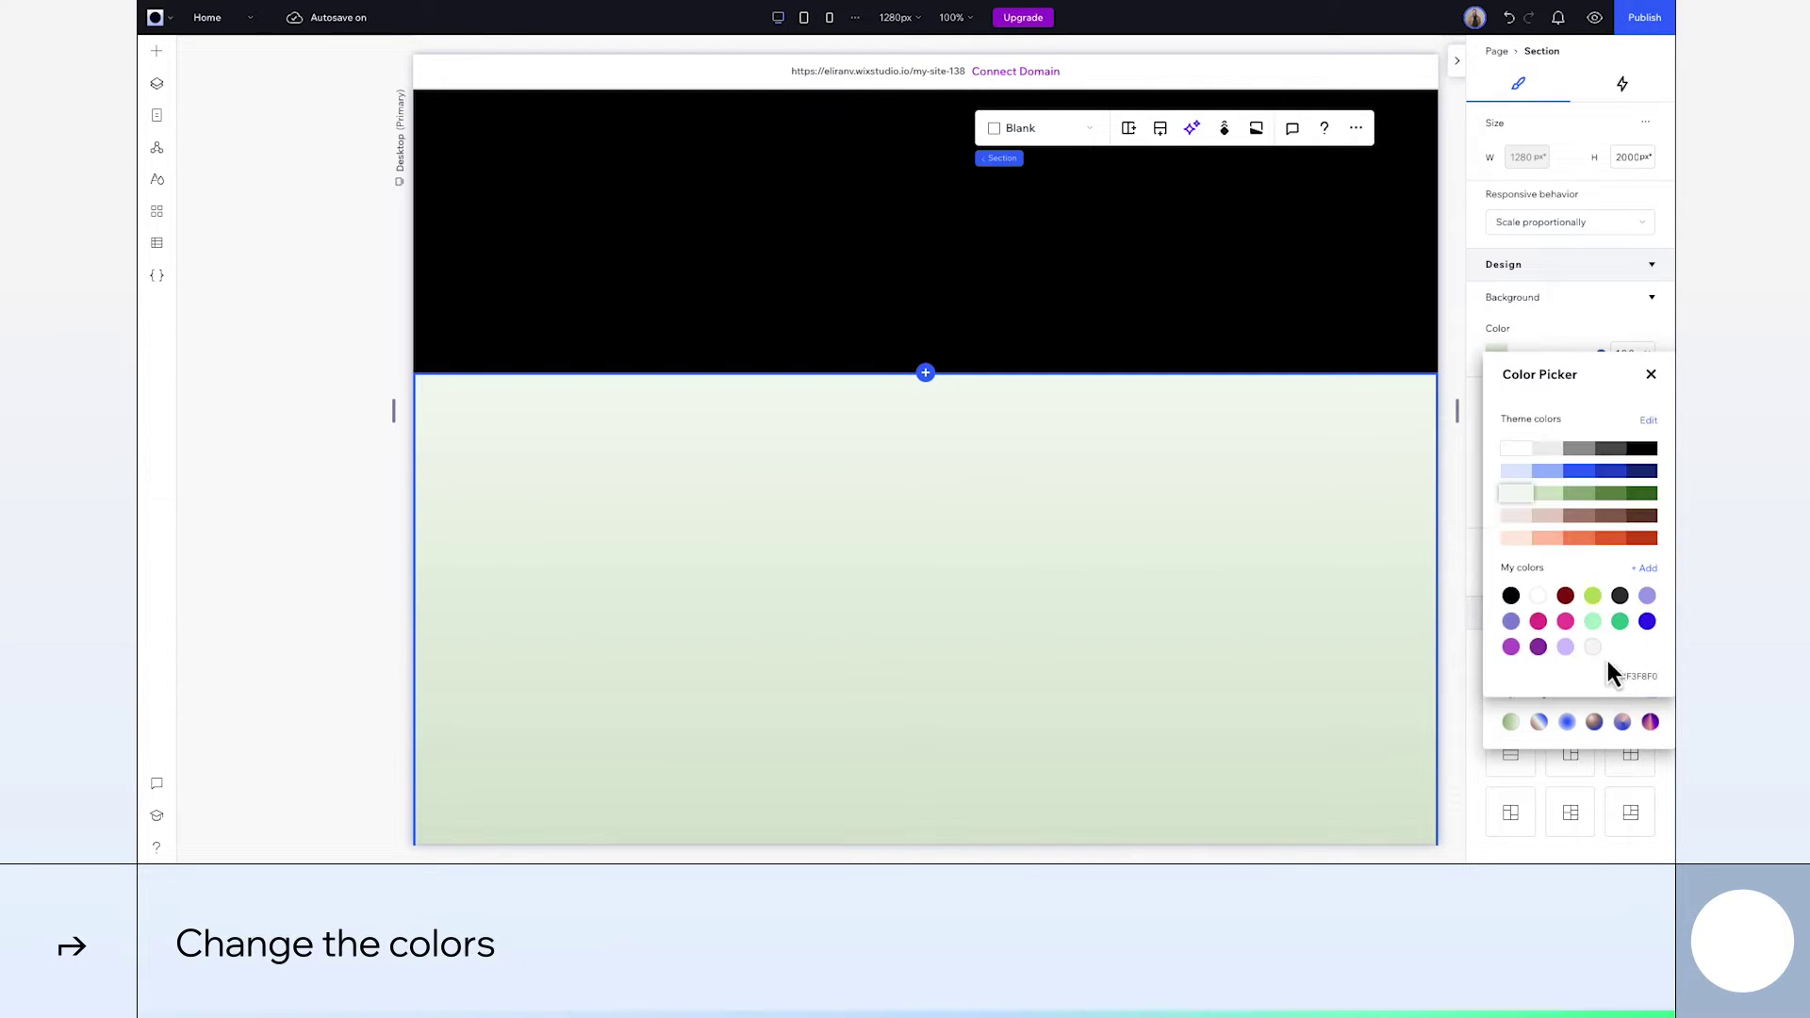
pyautogui.click(1593, 646)
pyautogui.click(1650, 375)
# - Make the left gradient stop lavender #D2C5FF and adjust where the colours blend
pyautogui.click(1502, 605)
pyautogui.click(1645, 649)
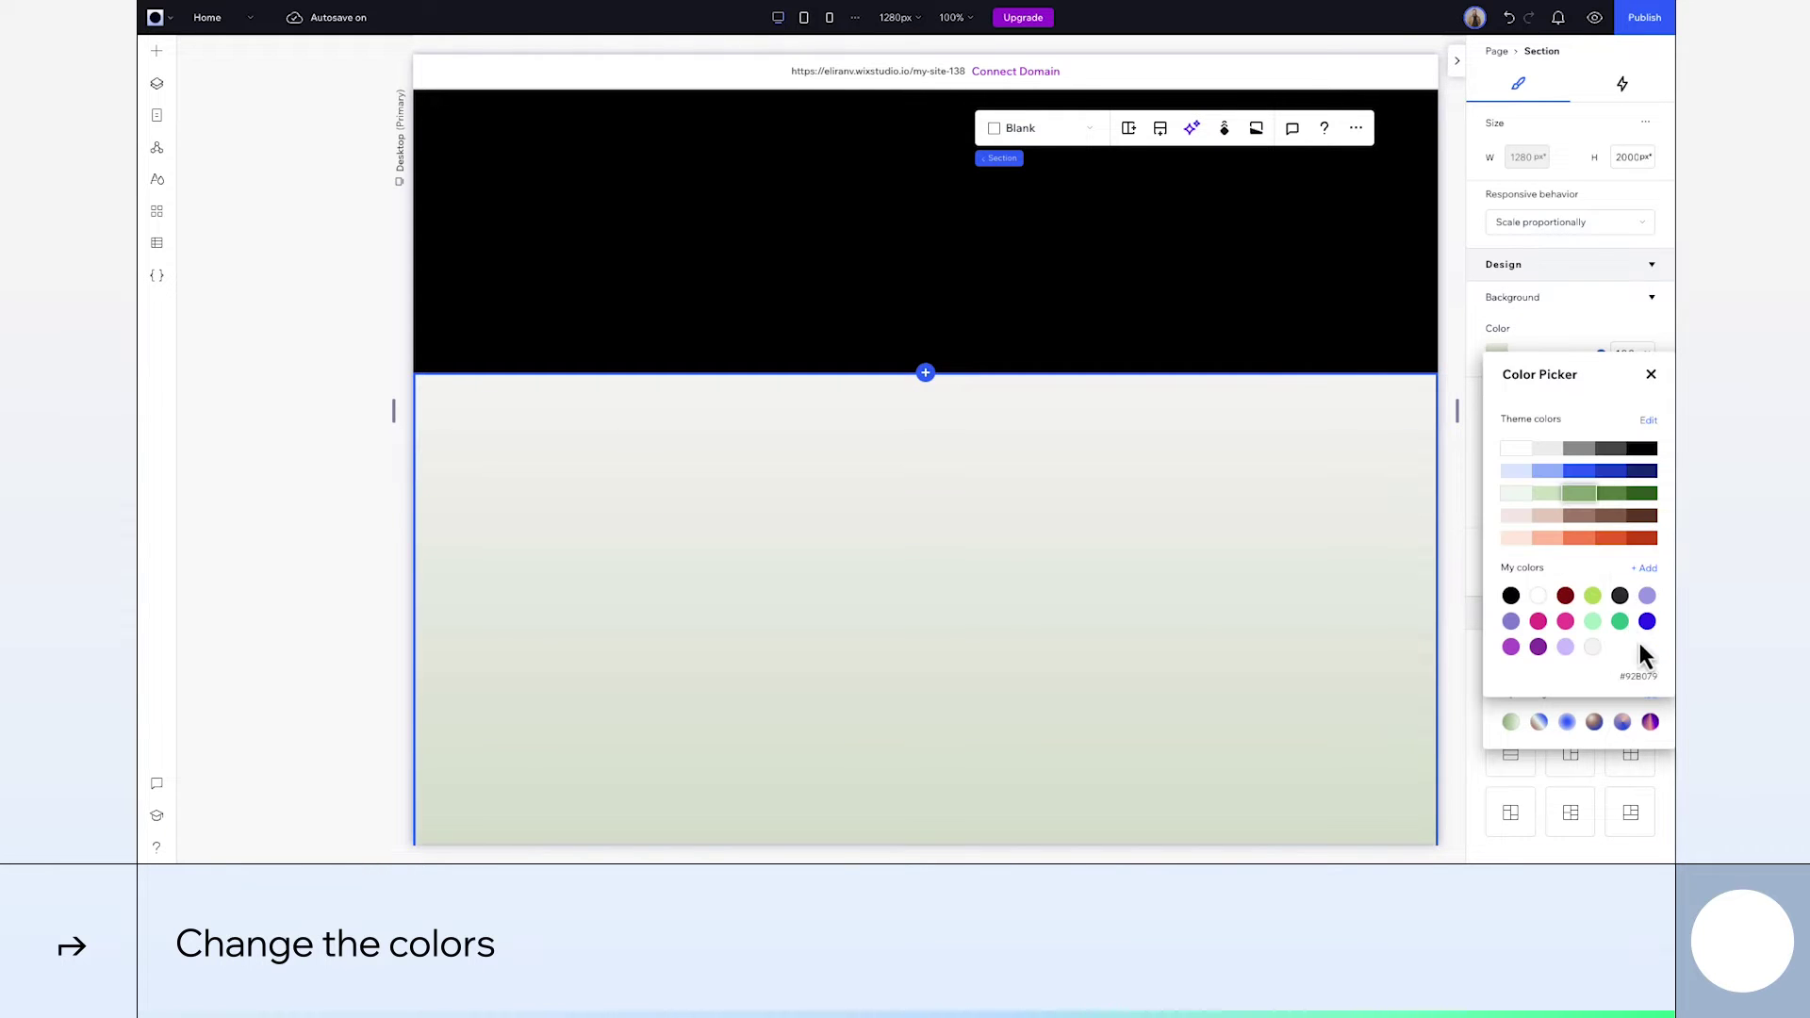
pyautogui.click(1566, 646)
pyautogui.click(1651, 376)
pyautogui.moveTo(1602, 604); pyautogui.dragTo(1567, 617)
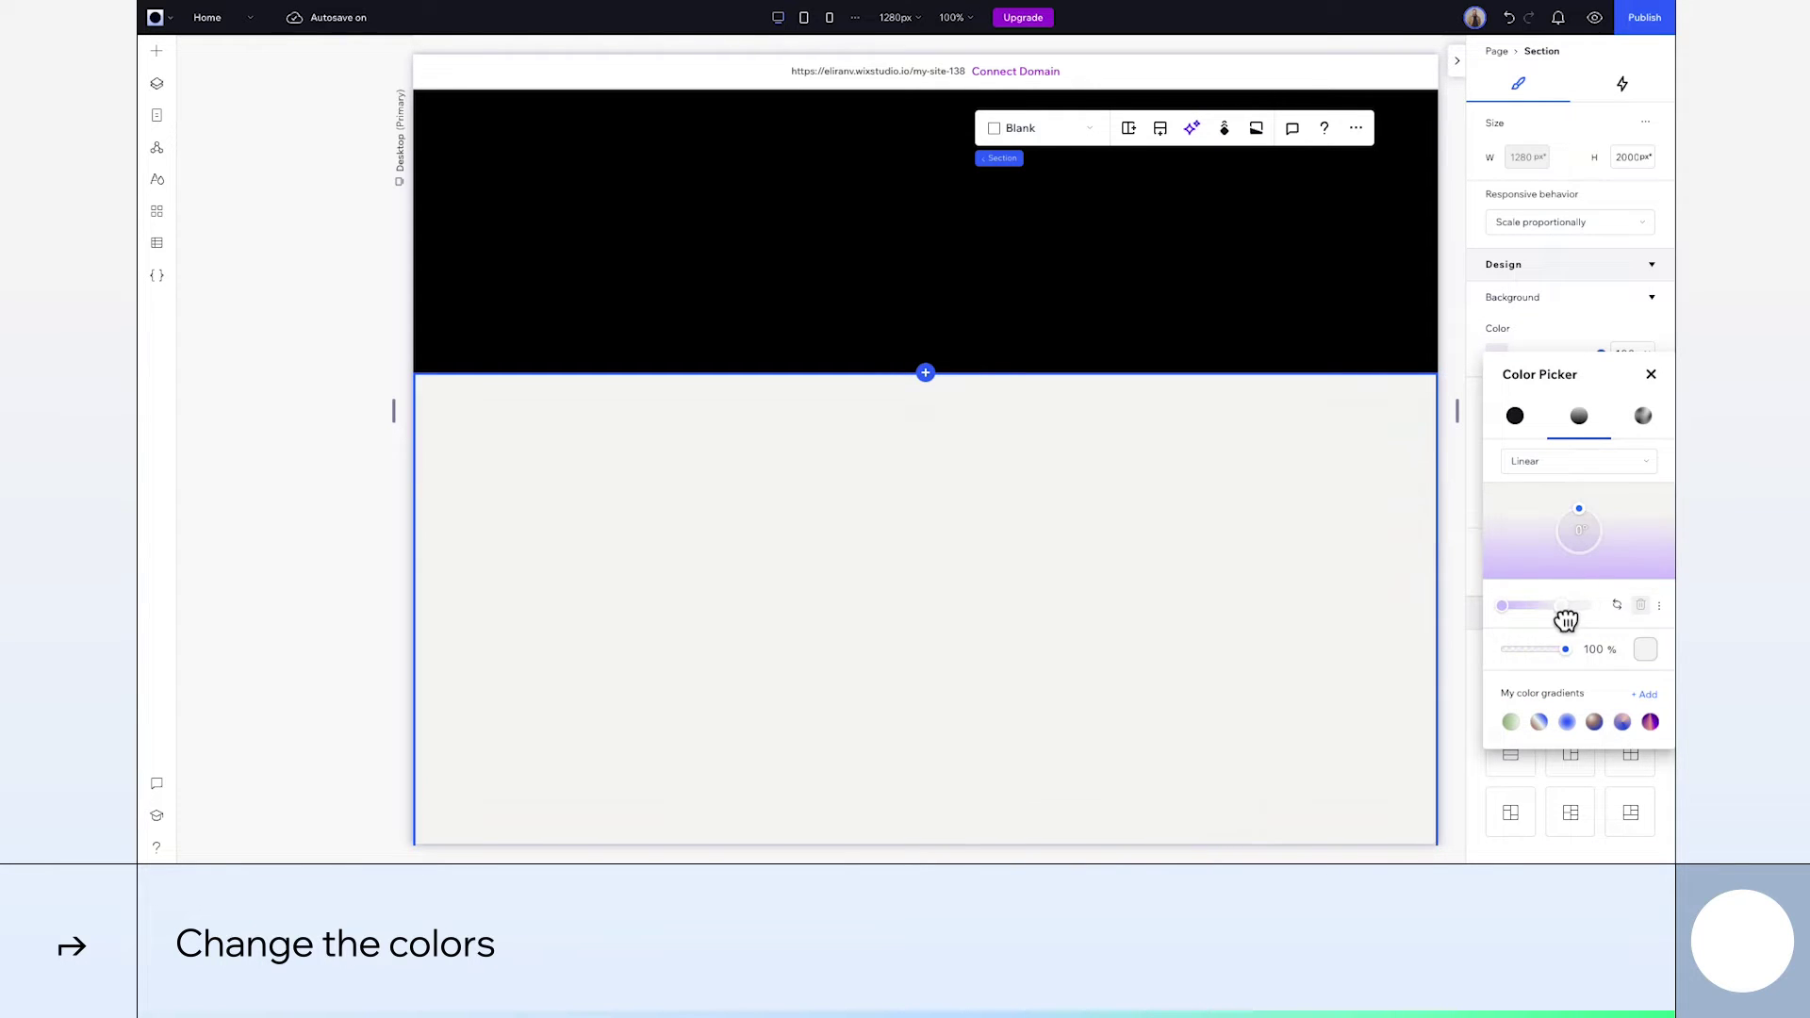
pyautogui.click(1650, 375)
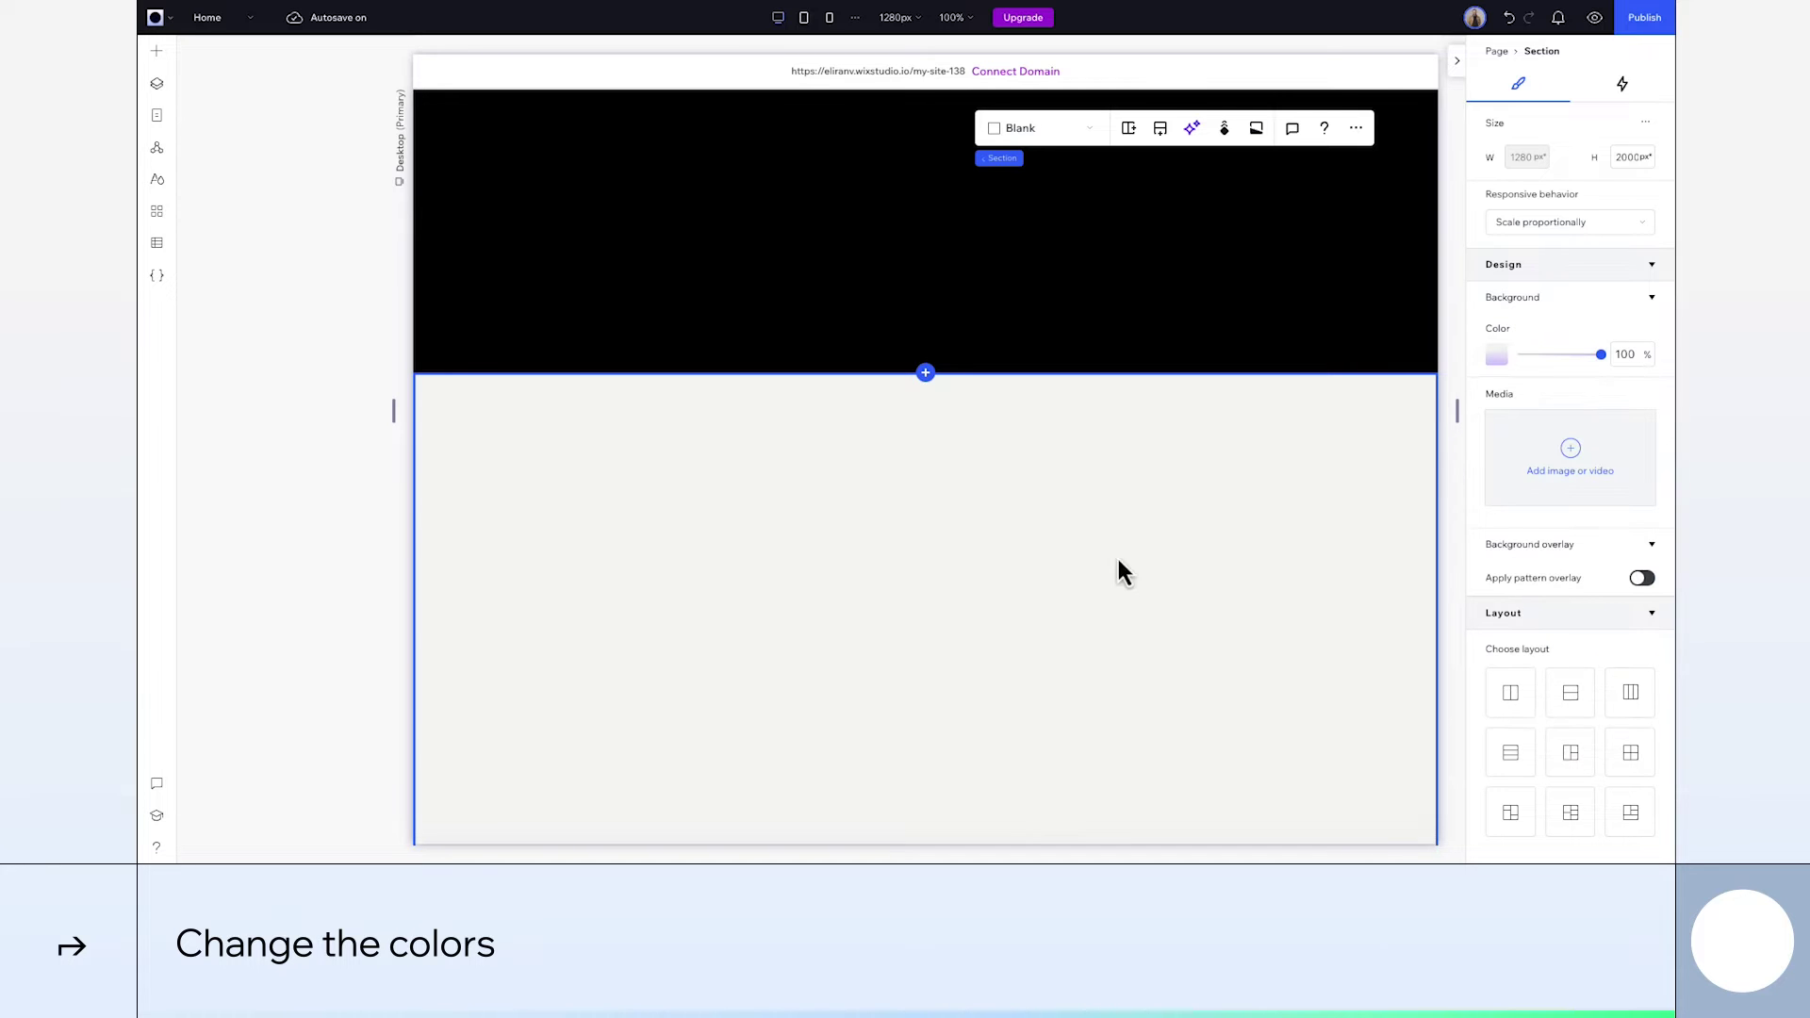
pyautogui.scroll(-2, 975, 623)
pyautogui.scroll(-1, 963, 650)
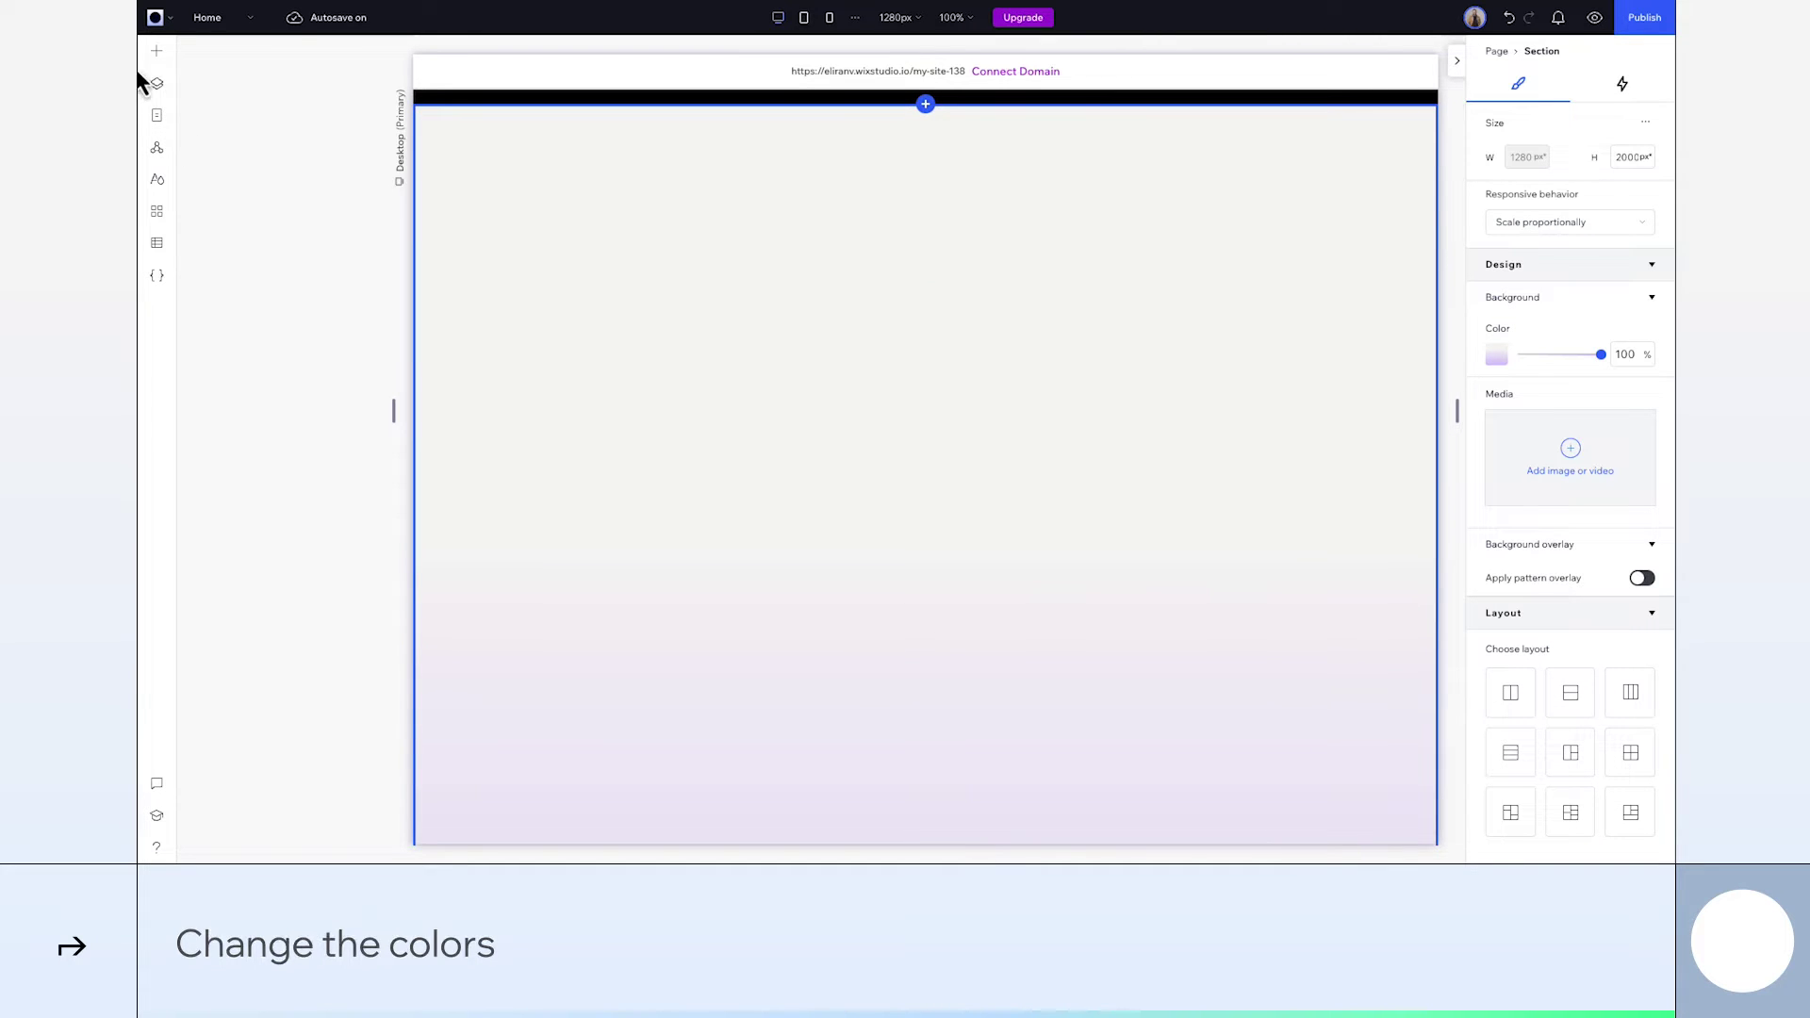
# - Place a title on the section and stretch it wide across the section
pyautogui.click(155, 51)
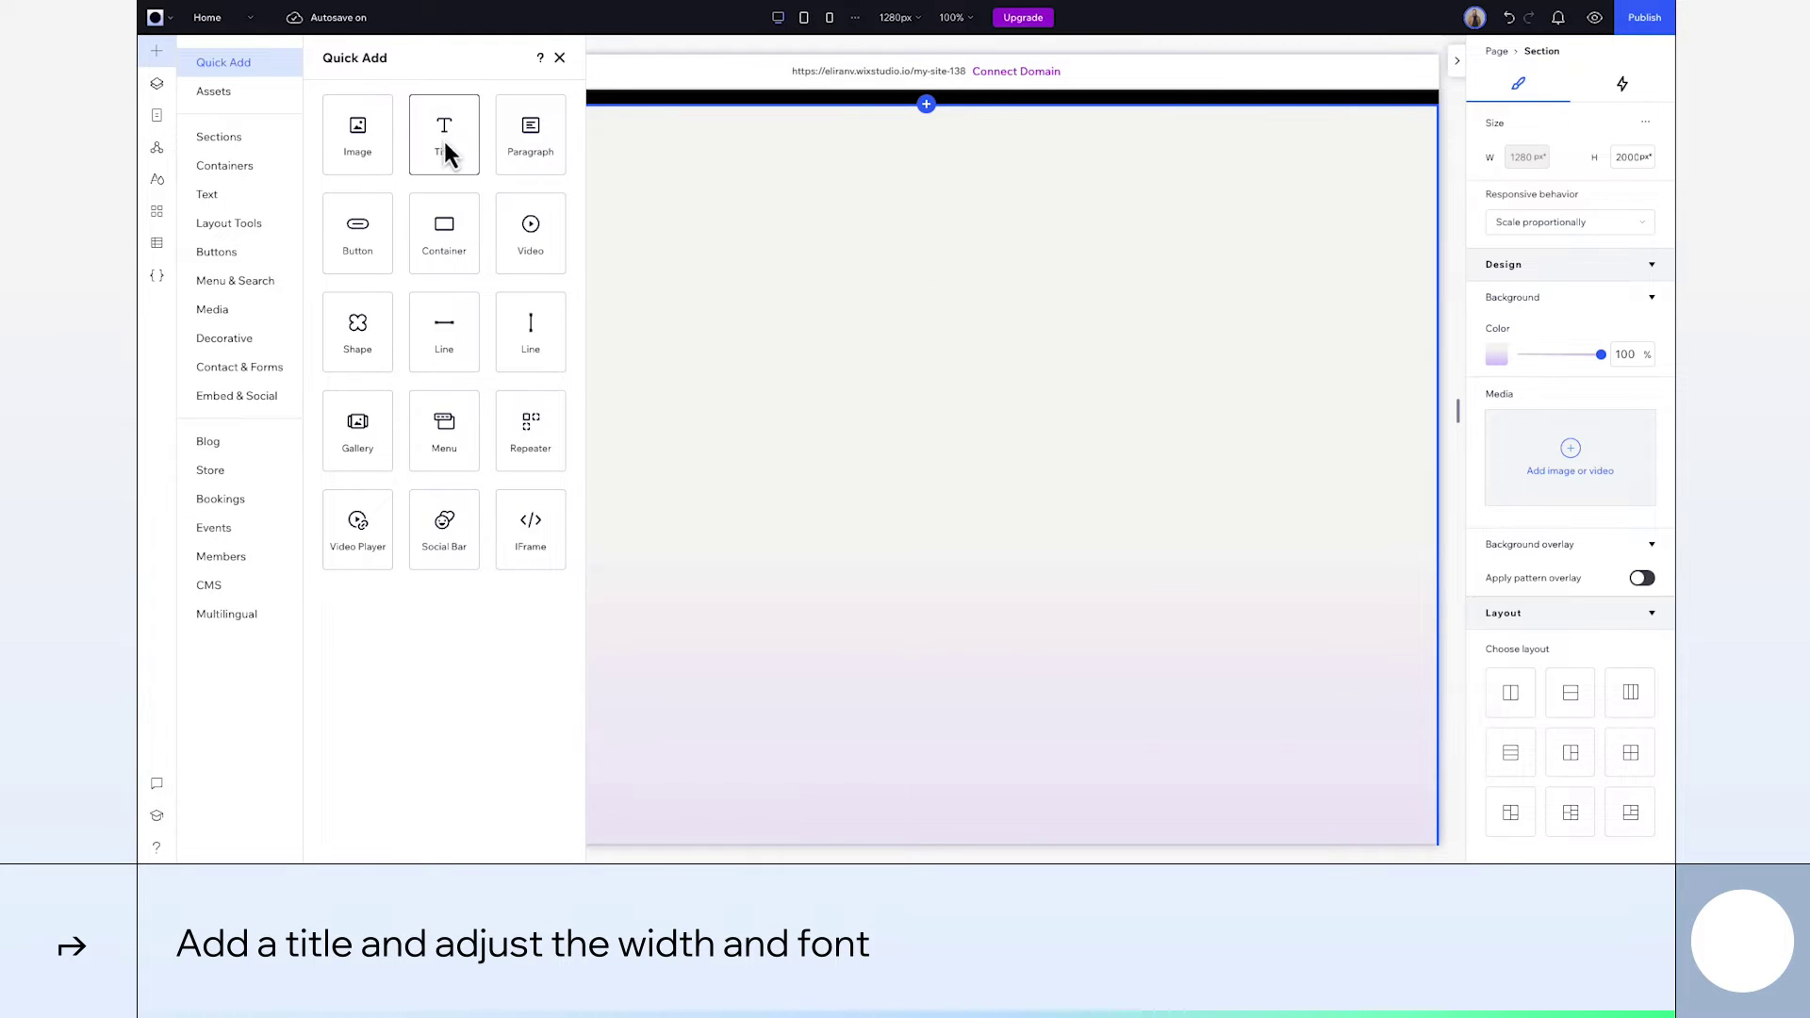
pyautogui.moveTo(443, 138)
pyautogui.mouseDown()
pyautogui.moveTo(949, 442)
pyautogui.moveTo(470, 424)
pyautogui.mouseUp()
pyautogui.moveTo(1039, 419); pyautogui.dragTo(1385, 420)
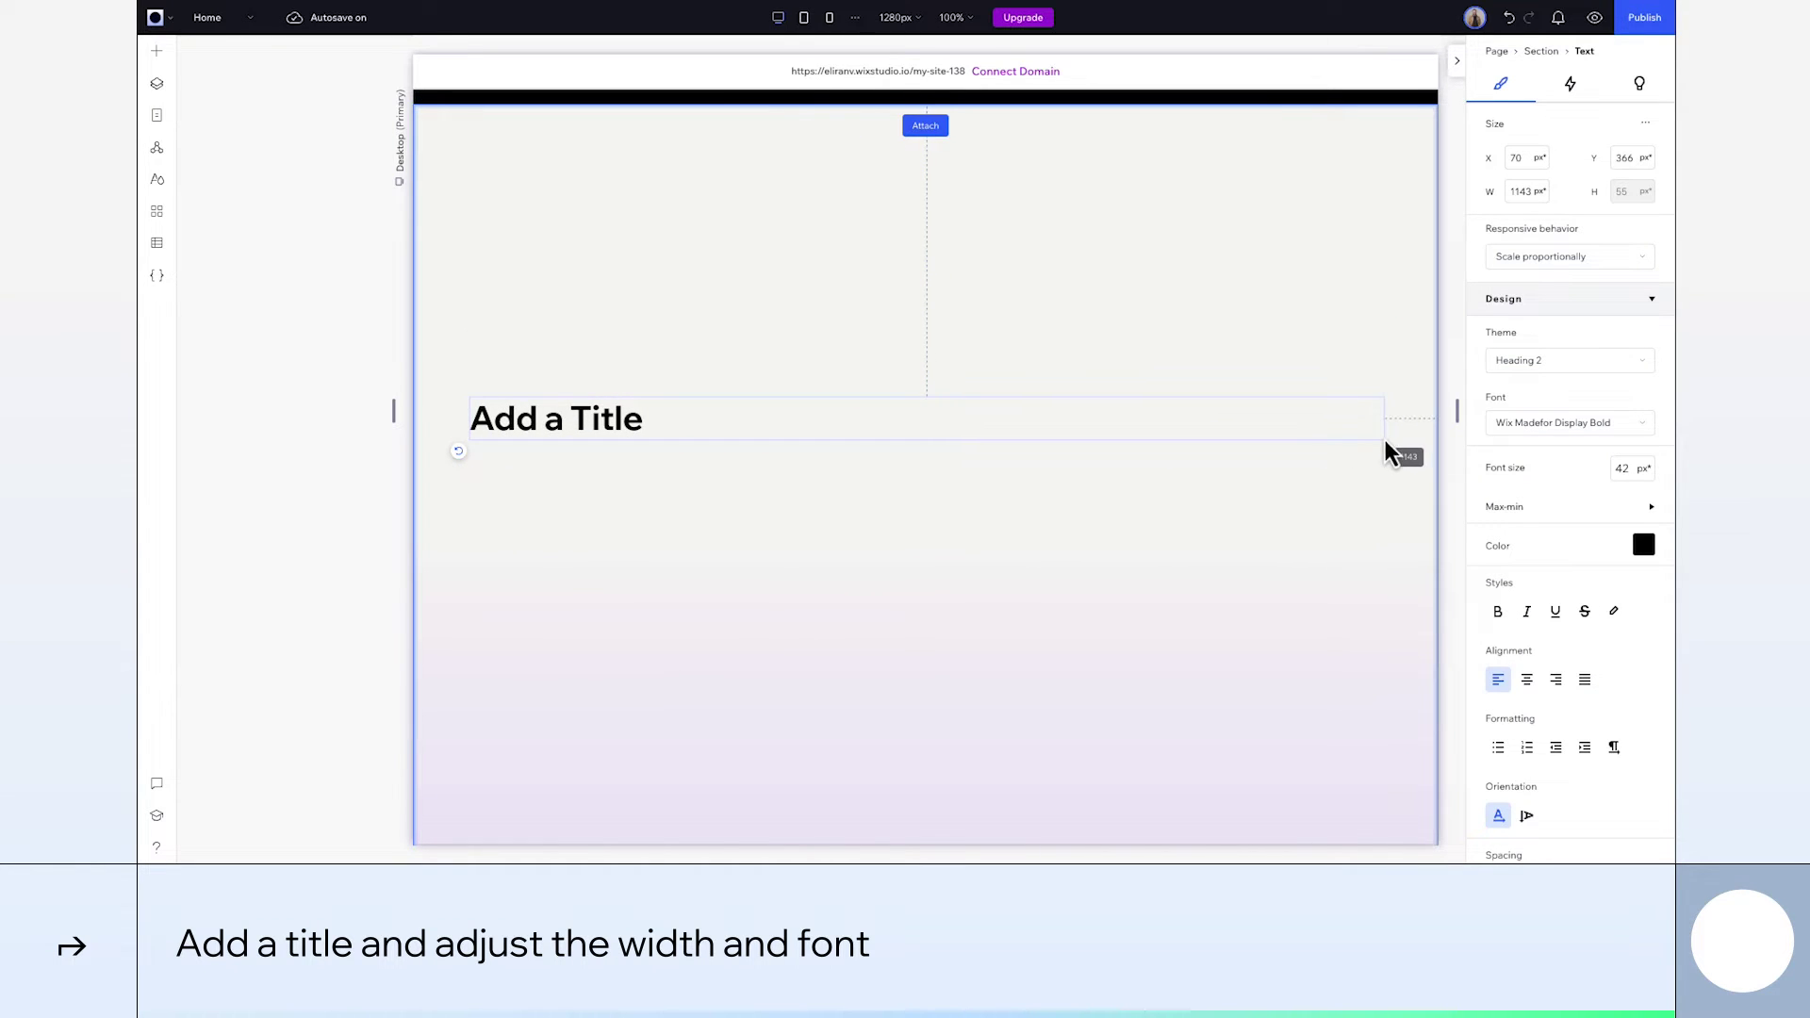
# - Set the title to the BOOWIE font at 65px with centre alignment
pyautogui.click(1554, 422)
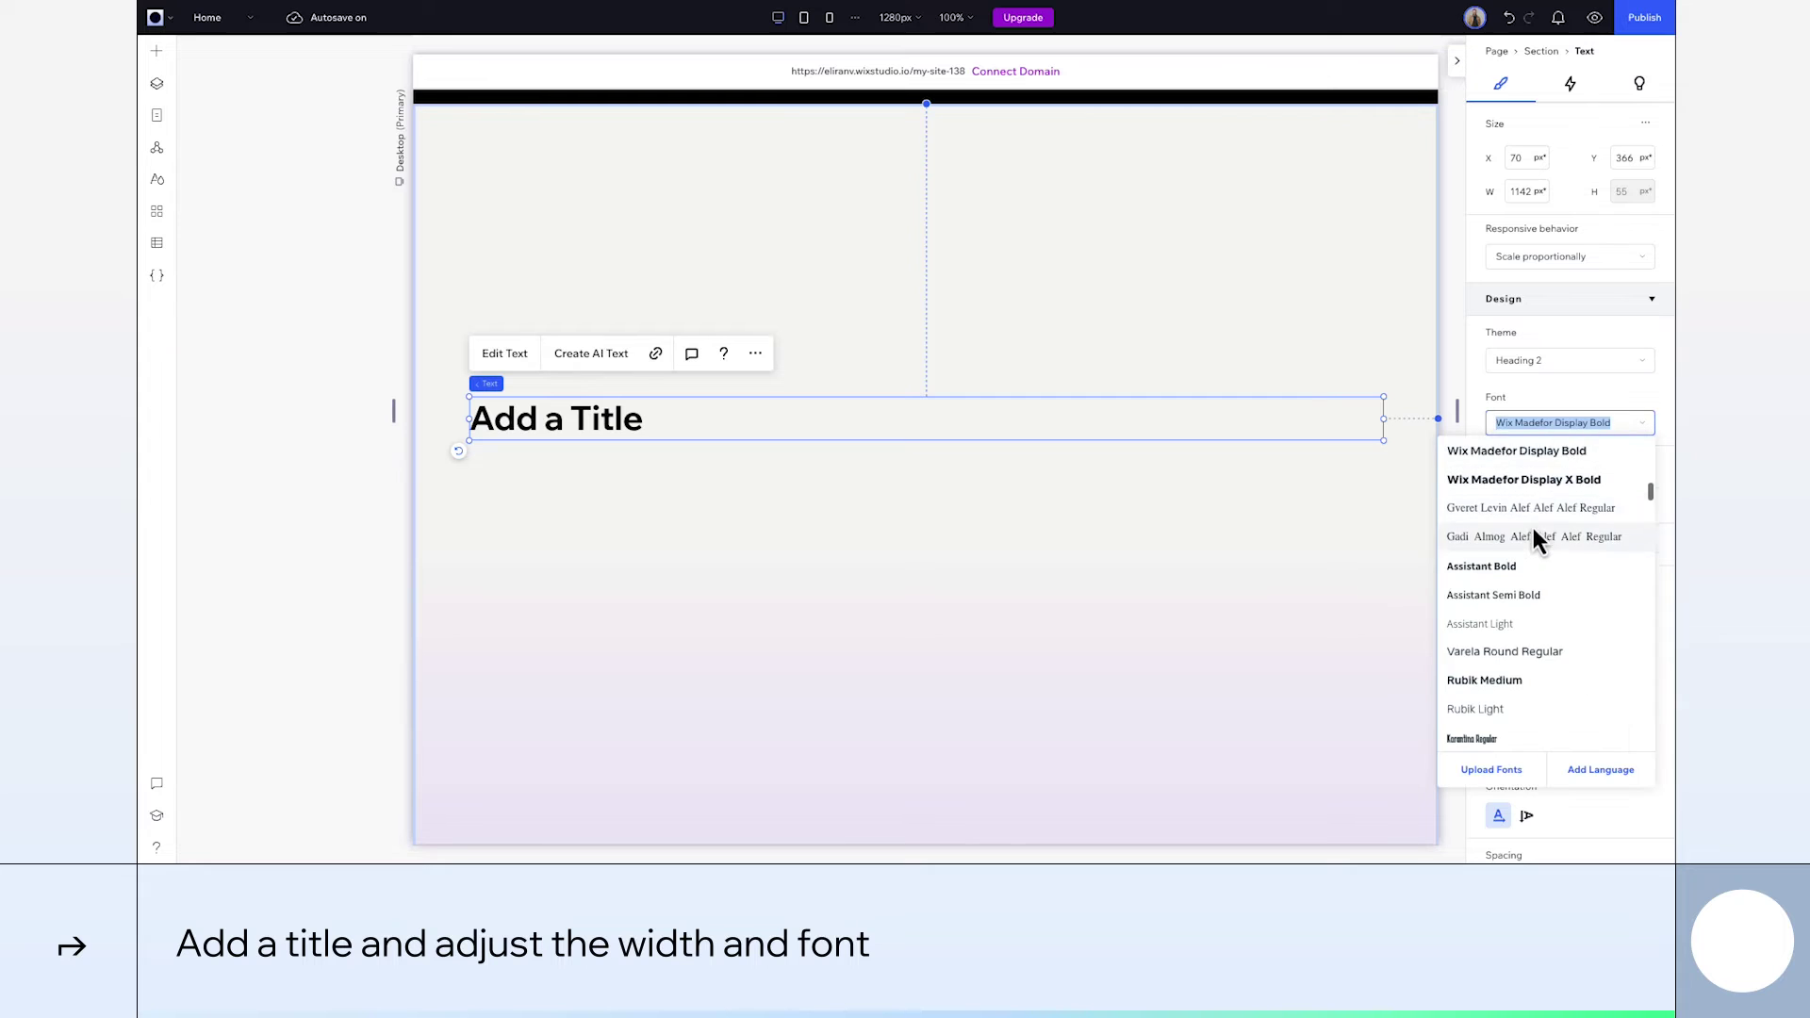
pyautogui.click(1508, 482)
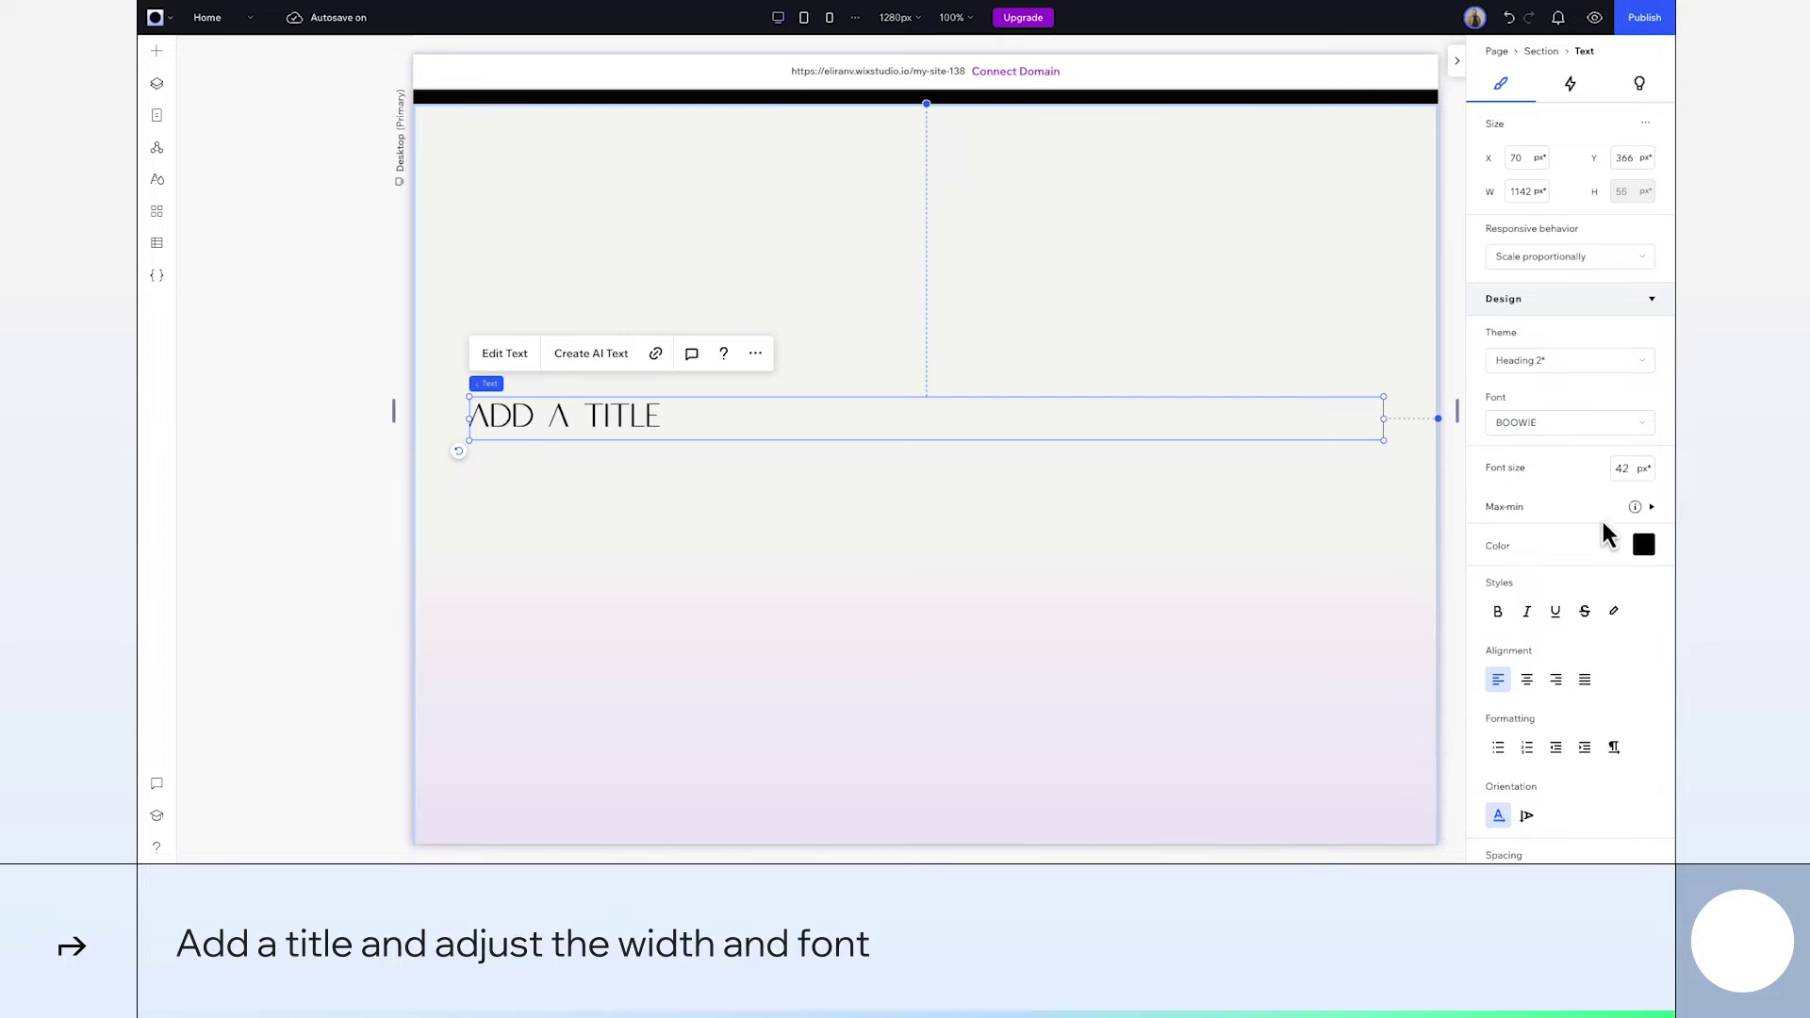
pyautogui.click(1634, 474)
pyautogui.write('65')
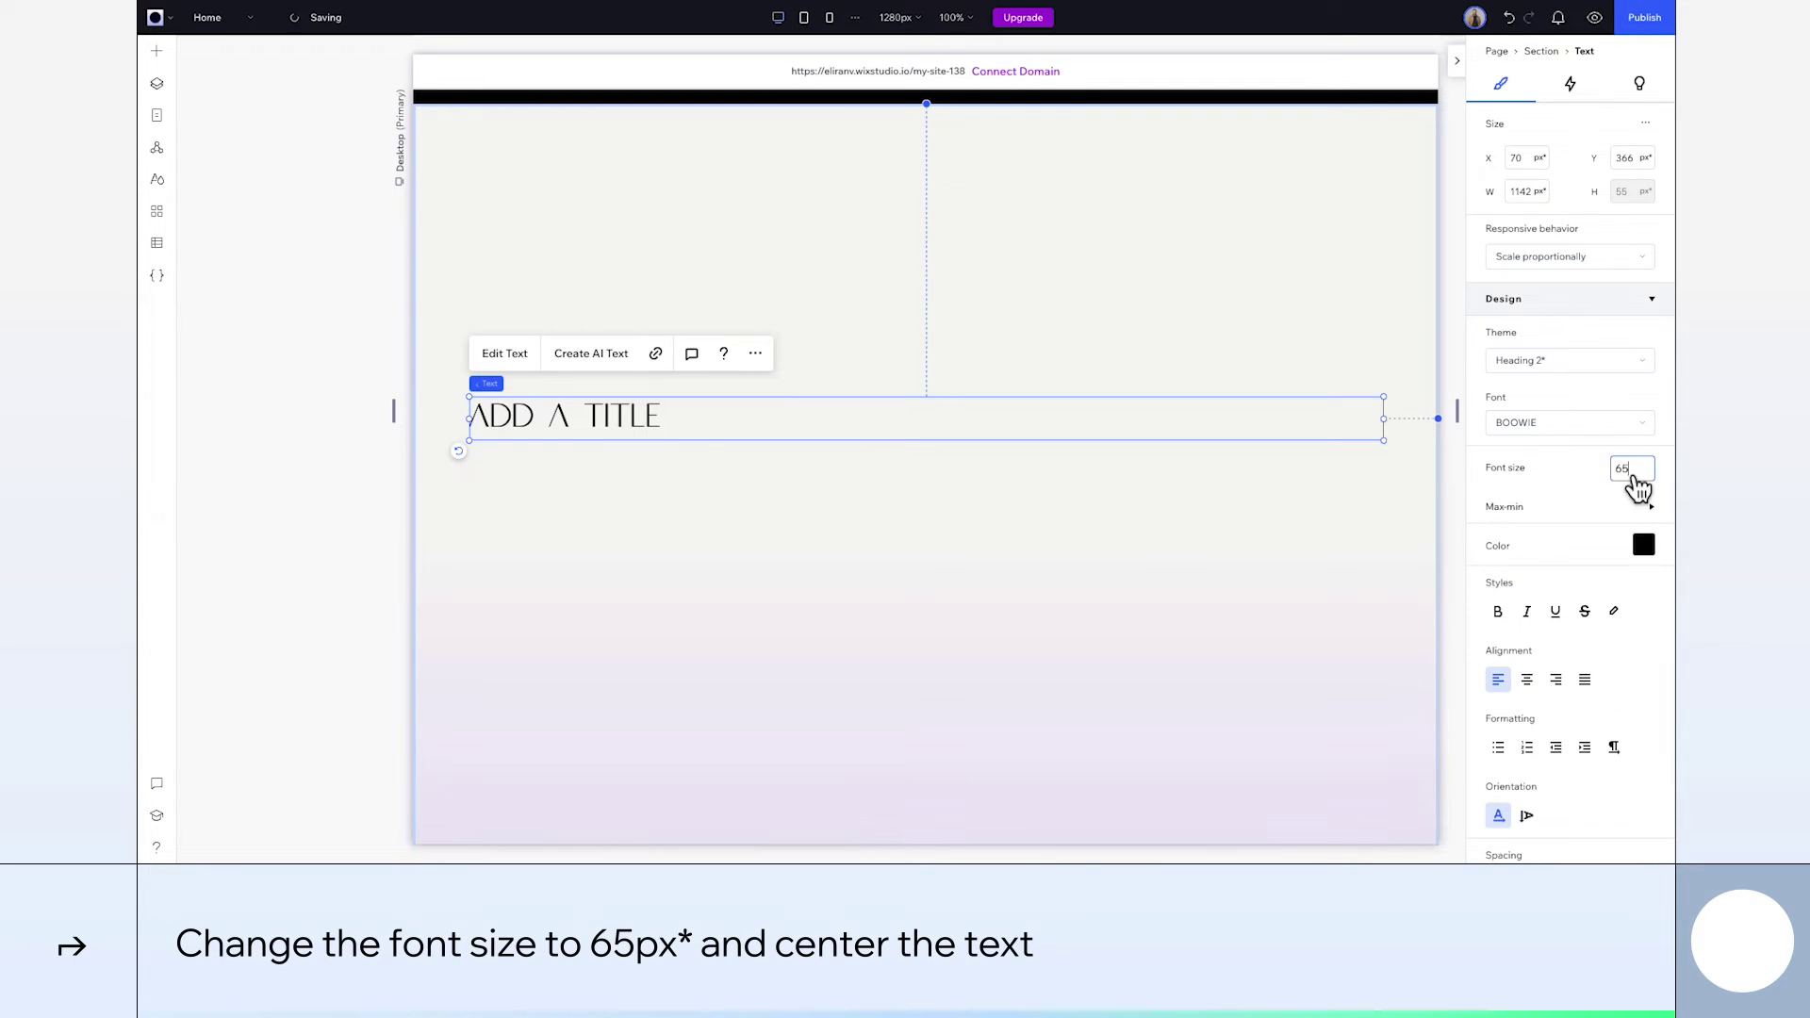
pyautogui.press('Return')
pyautogui.click(1533, 681)
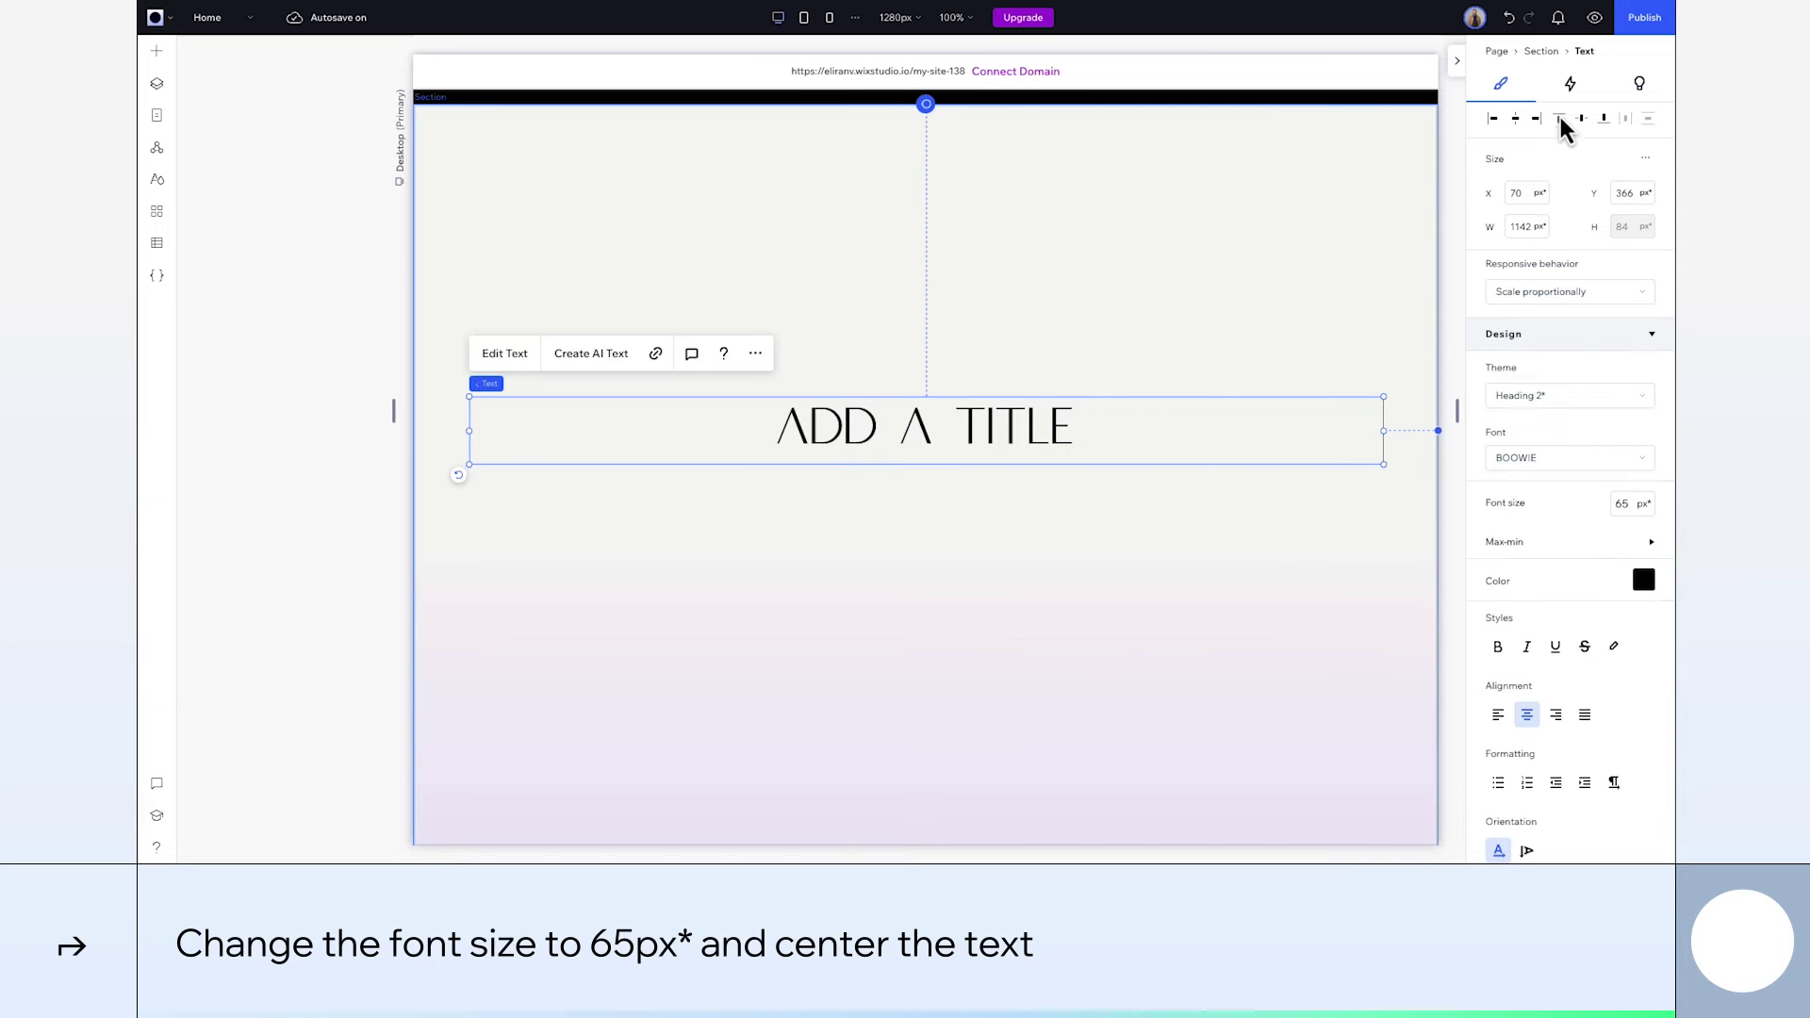
pyautogui.click(1570, 83)
# - Add a scroll Blur animation to the title with intensity 20 over the first 40%
pyautogui.click(1491, 355)
pyautogui.click(1513, 396)
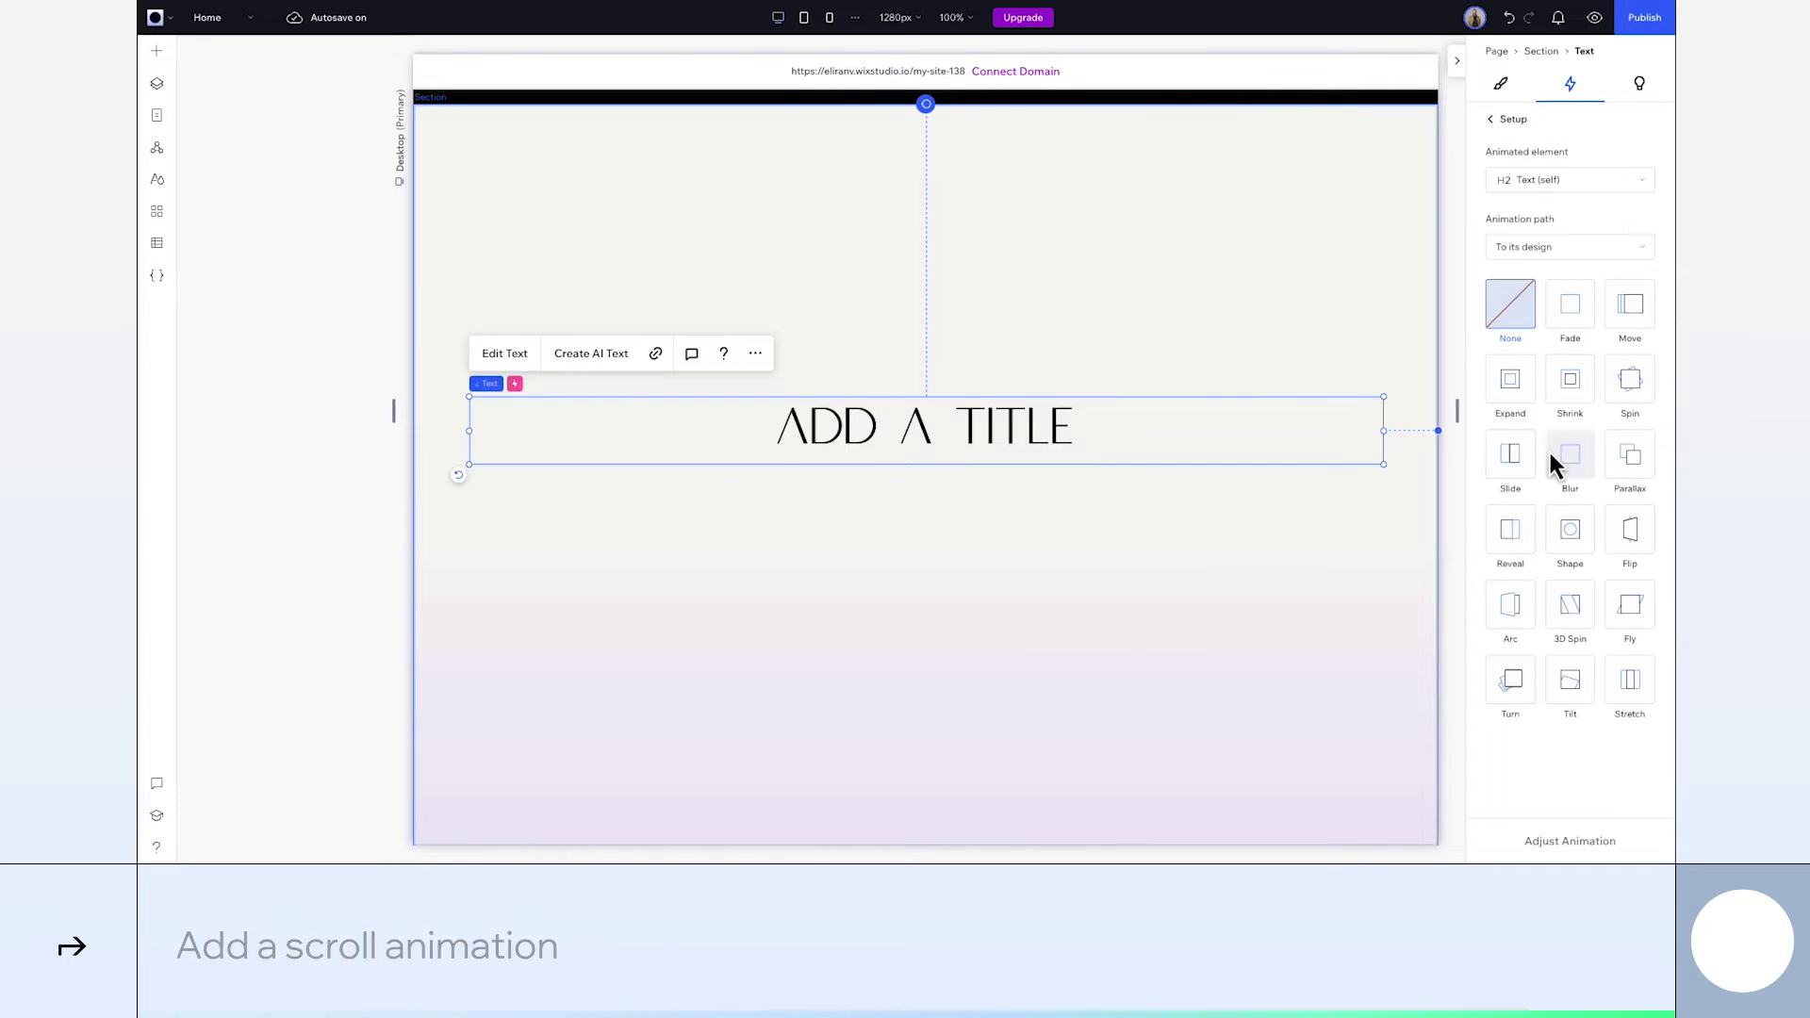
pyautogui.click(1574, 459)
pyautogui.click(1535, 849)
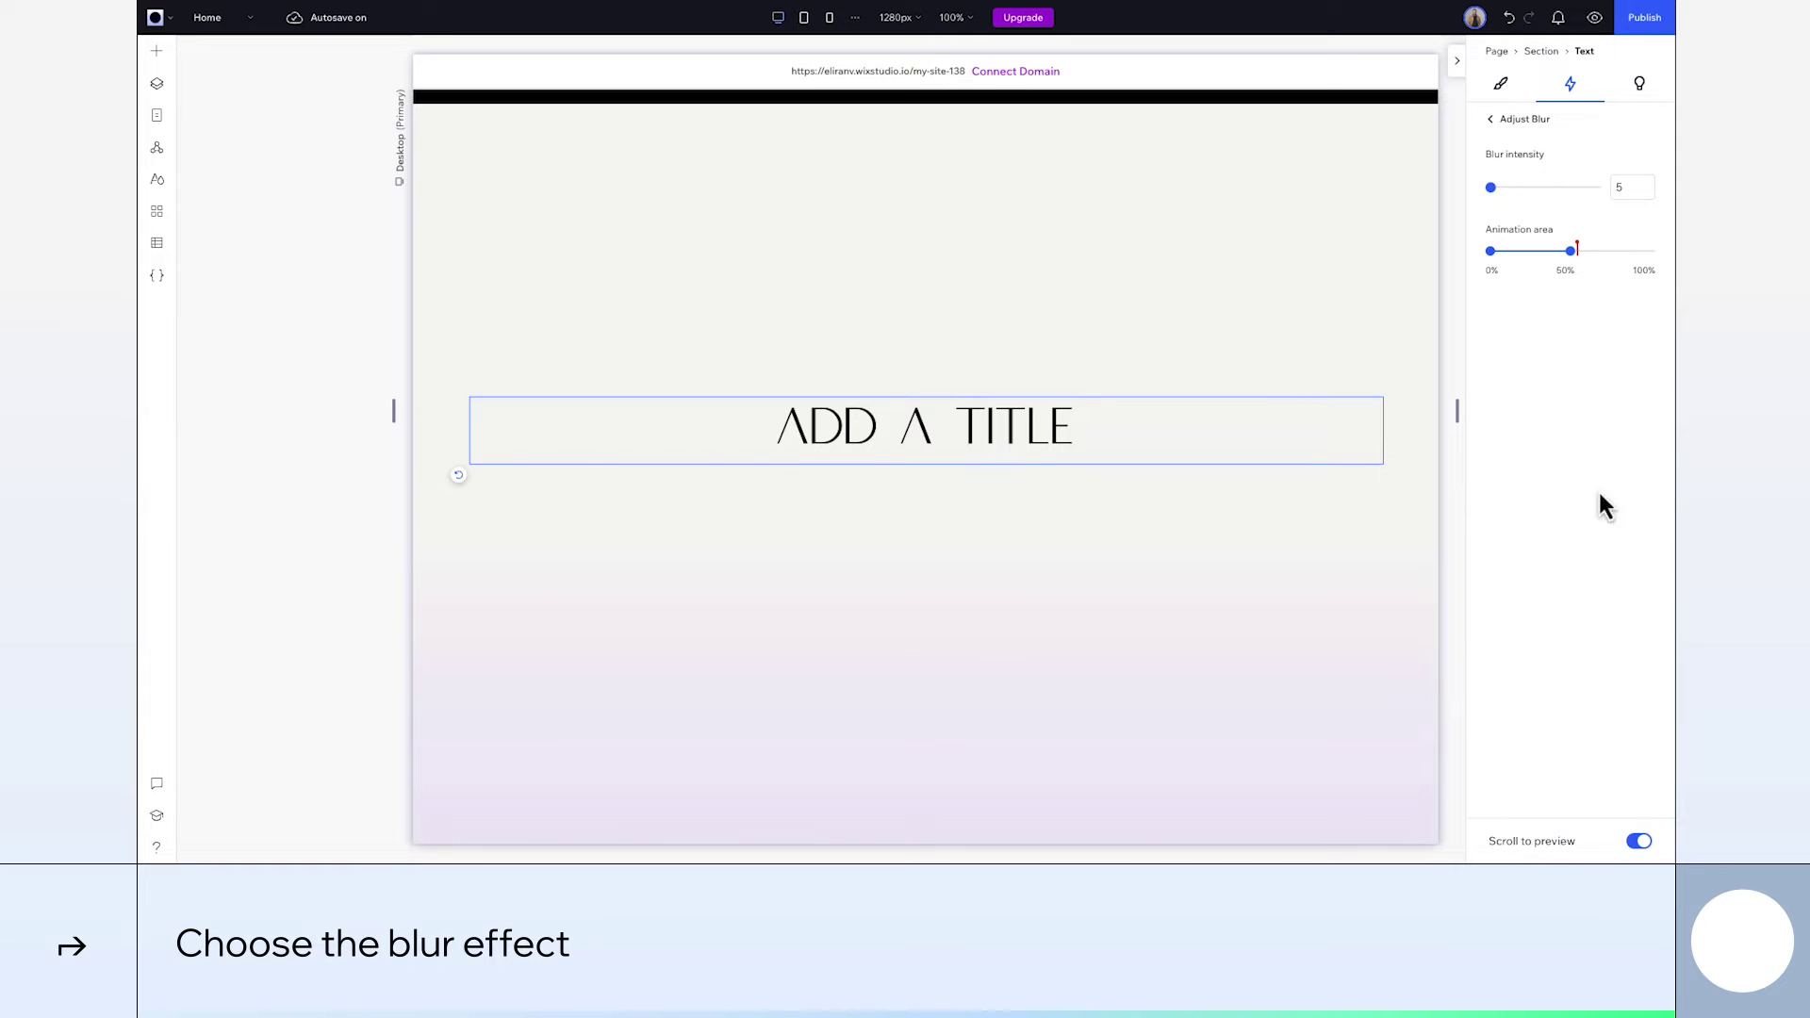
pyautogui.click(1626, 187)
pyautogui.write('20')
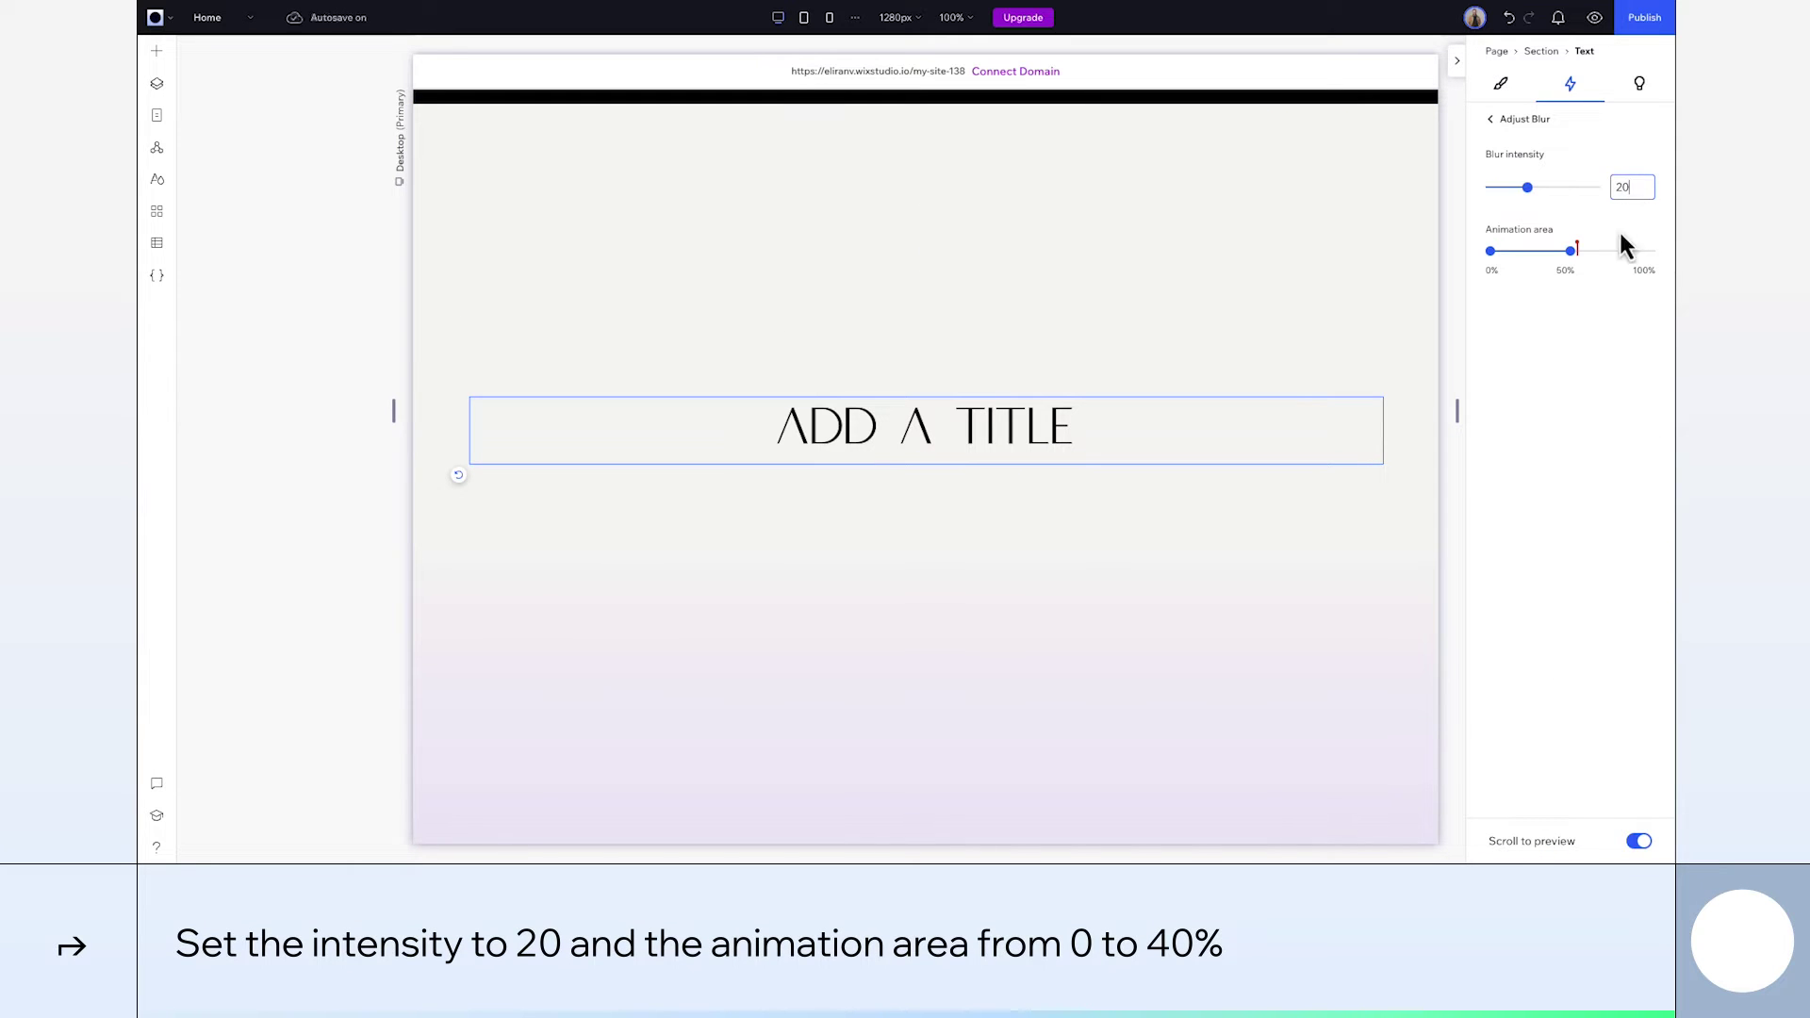
pyautogui.click(1563, 288)
# - Reselect the title text and show its More Actions list
pyautogui.click(1268, 325)
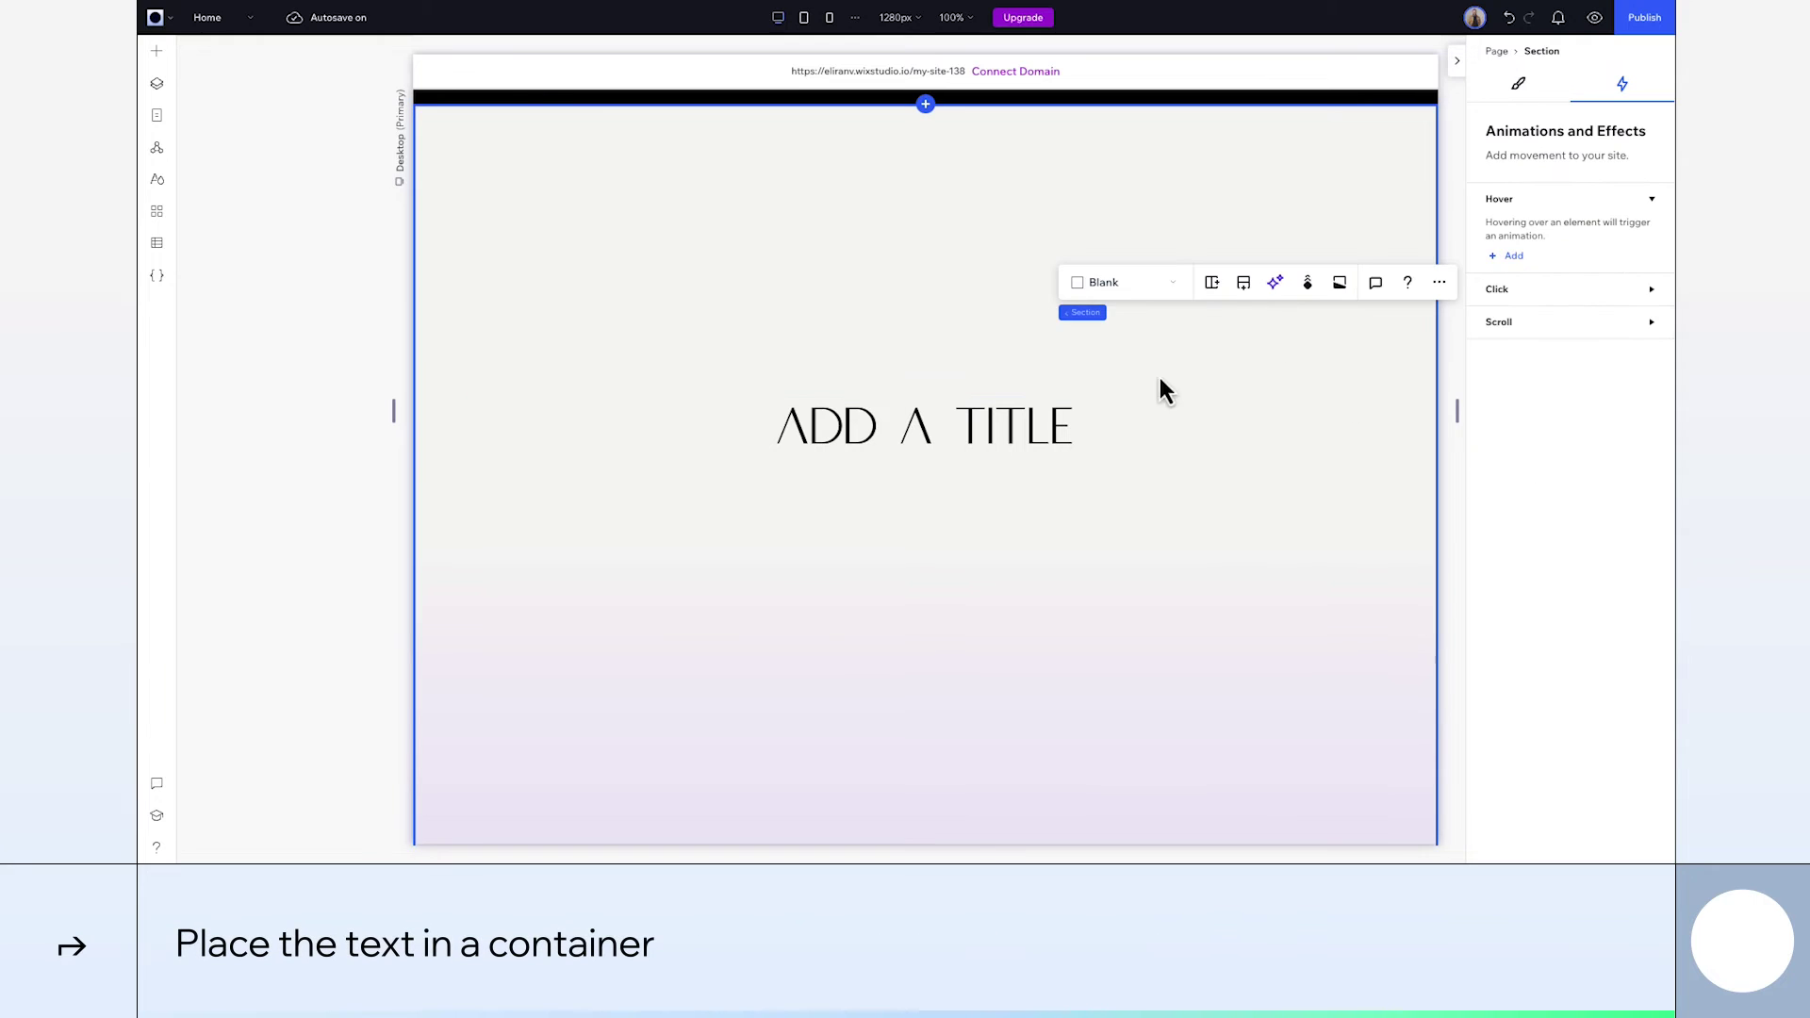
pyautogui.click(1013, 452)
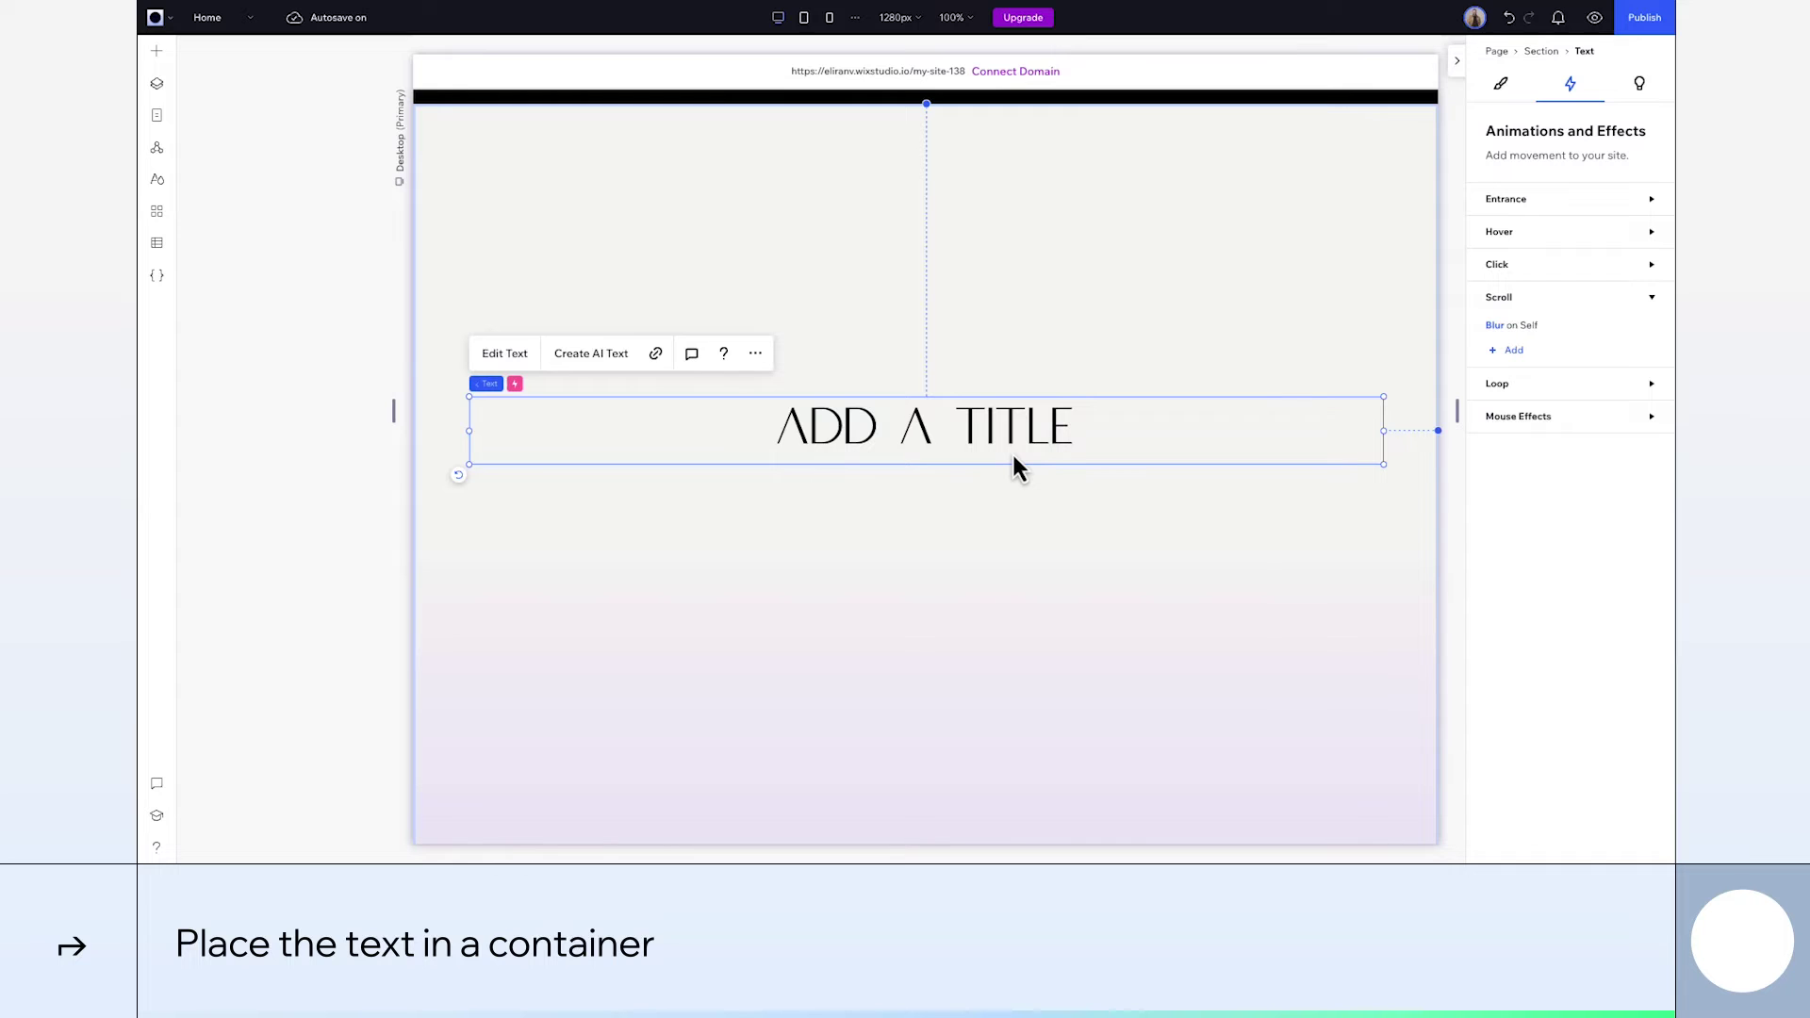
pyautogui.click(755, 354)
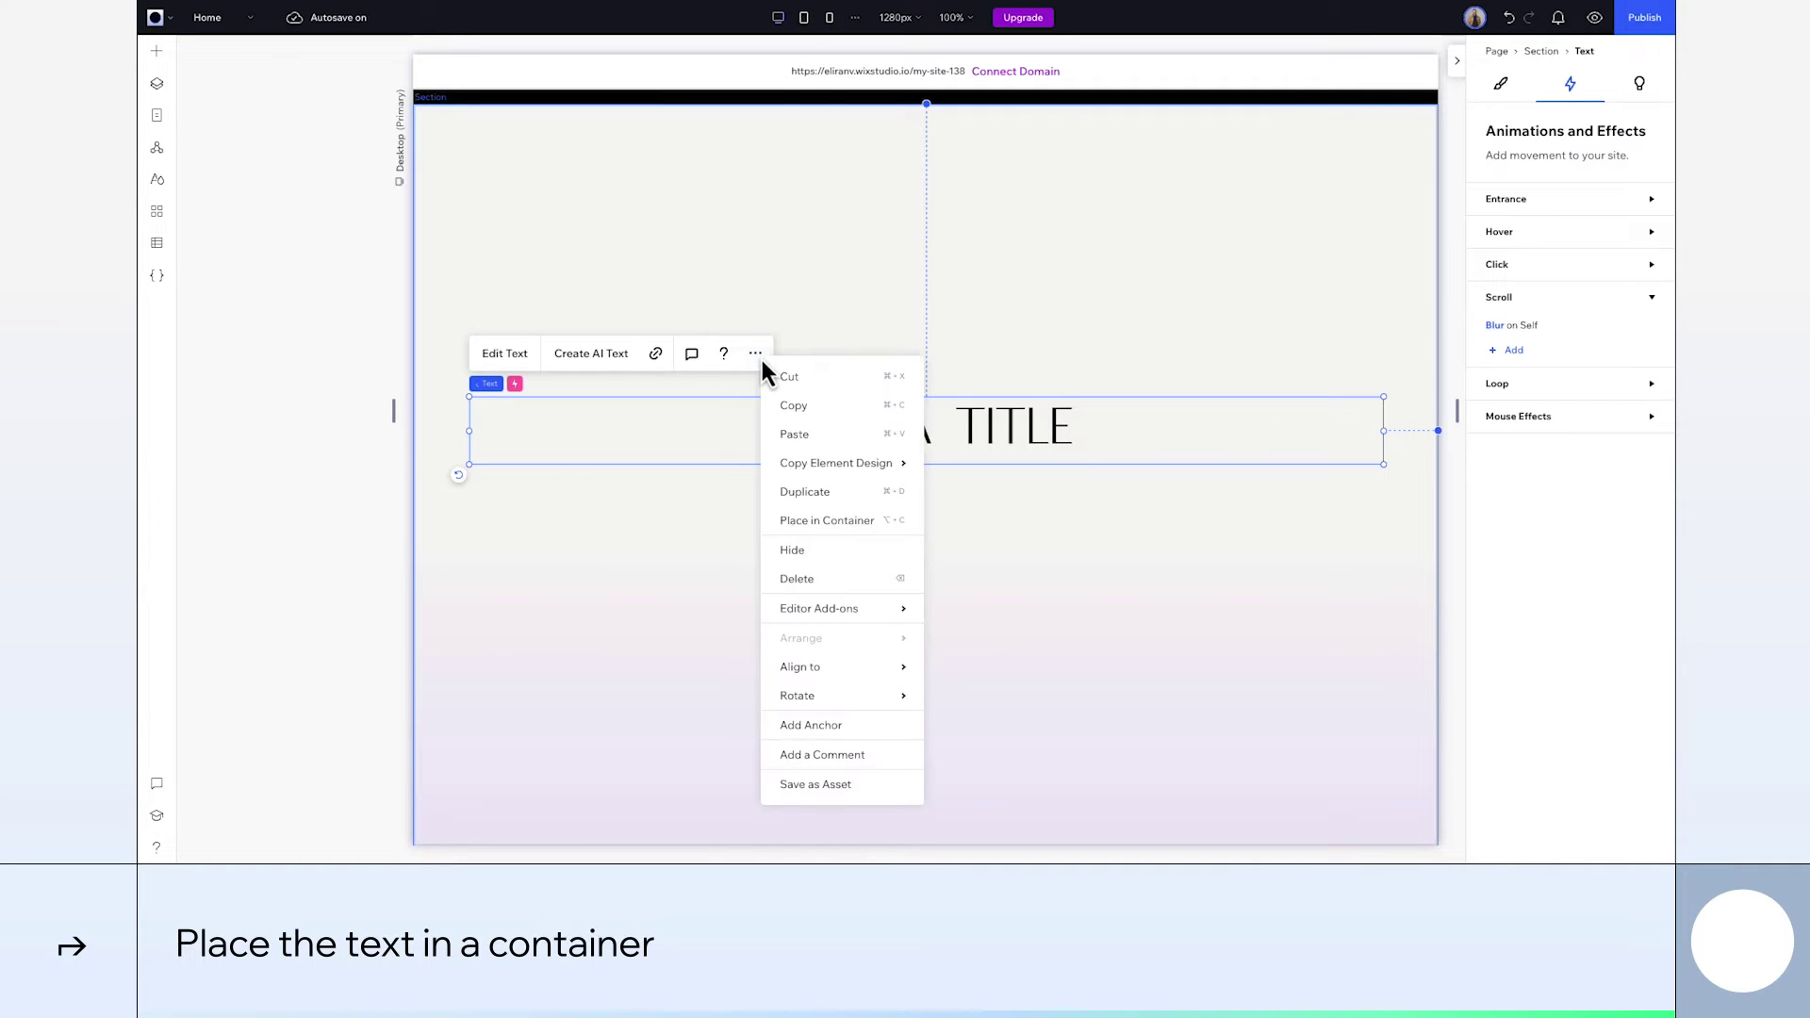
# - Add a Blur scroll animation with a 'From its design' path to the title container
pyautogui.click(831, 519)
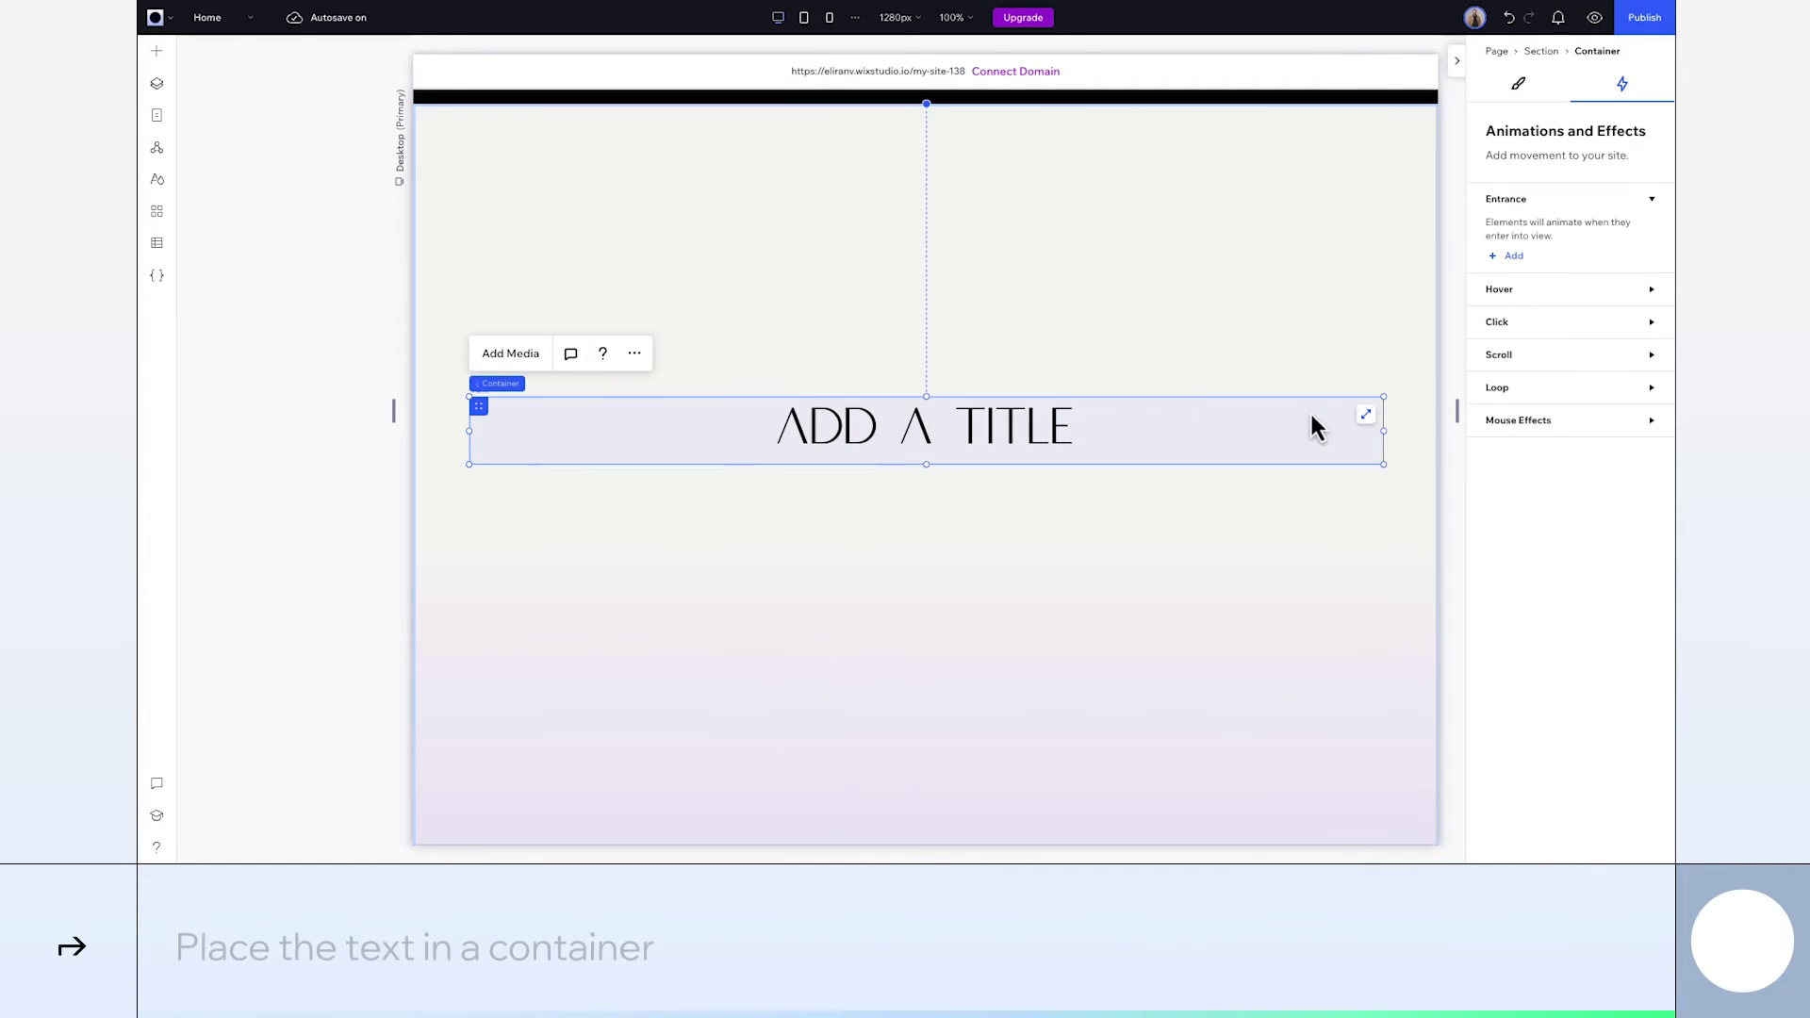
pyautogui.click(1505, 360)
pyautogui.click(1509, 399)
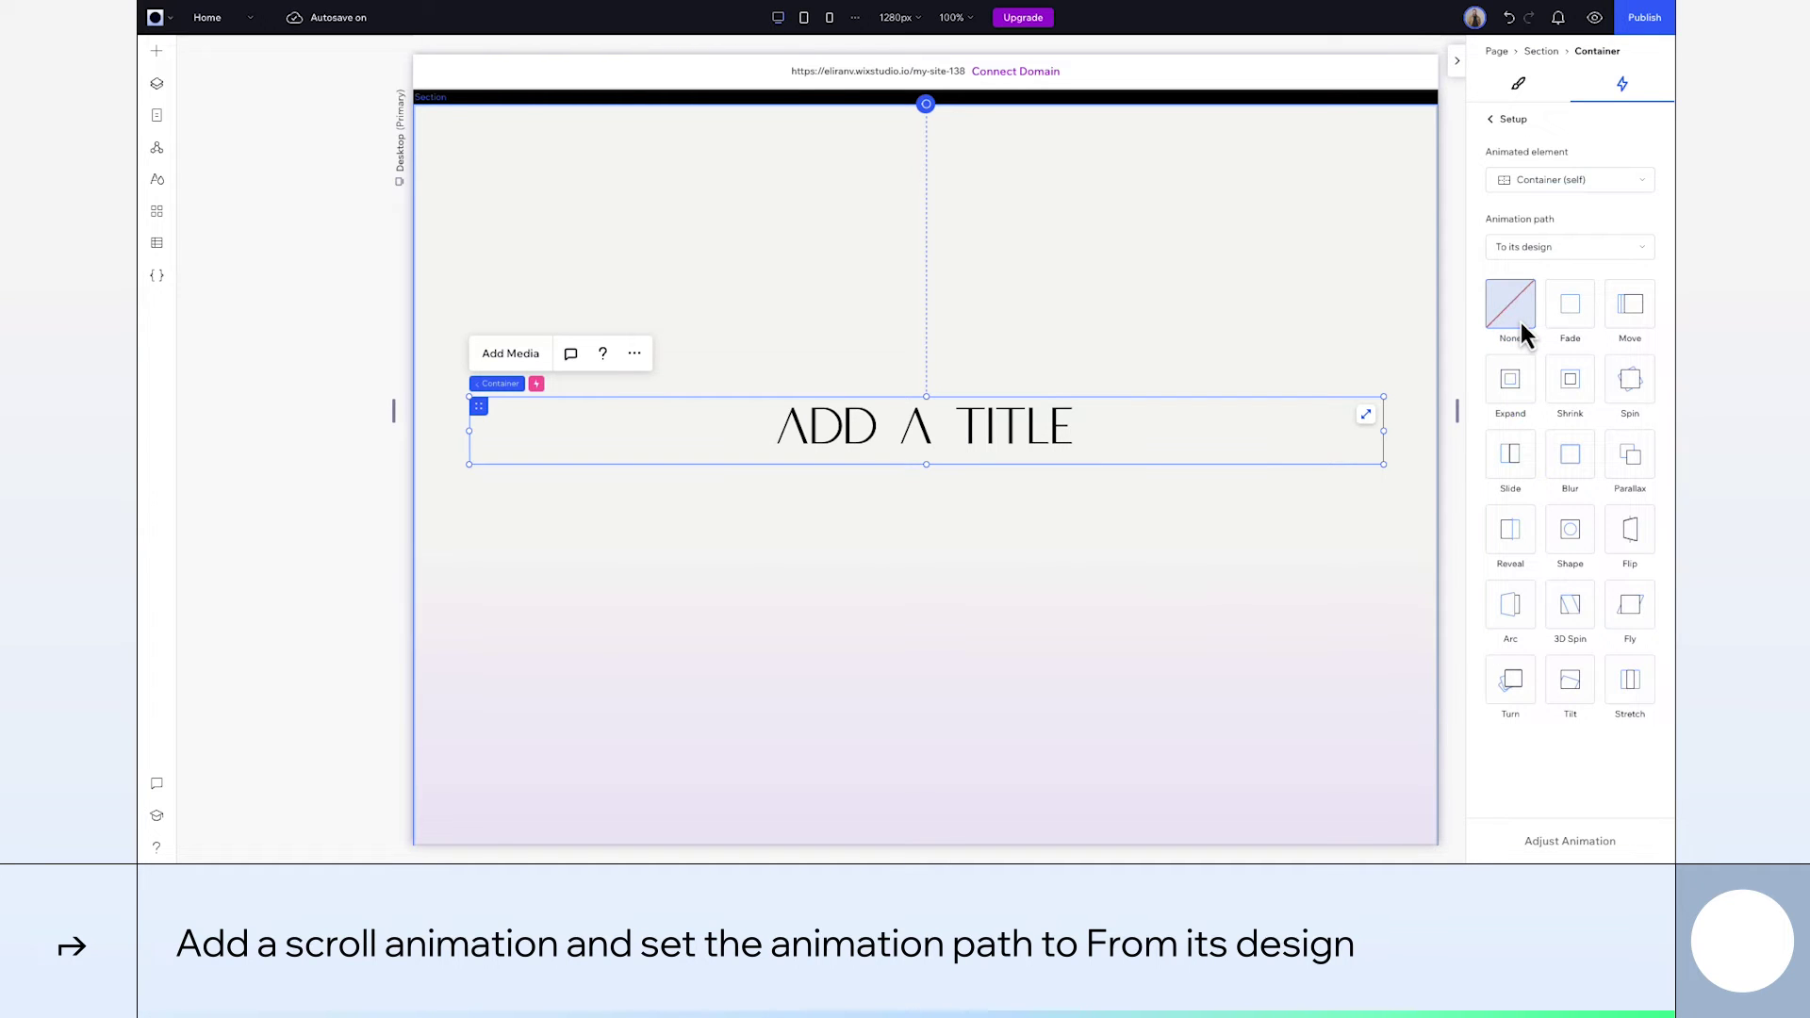
pyautogui.click(1523, 250)
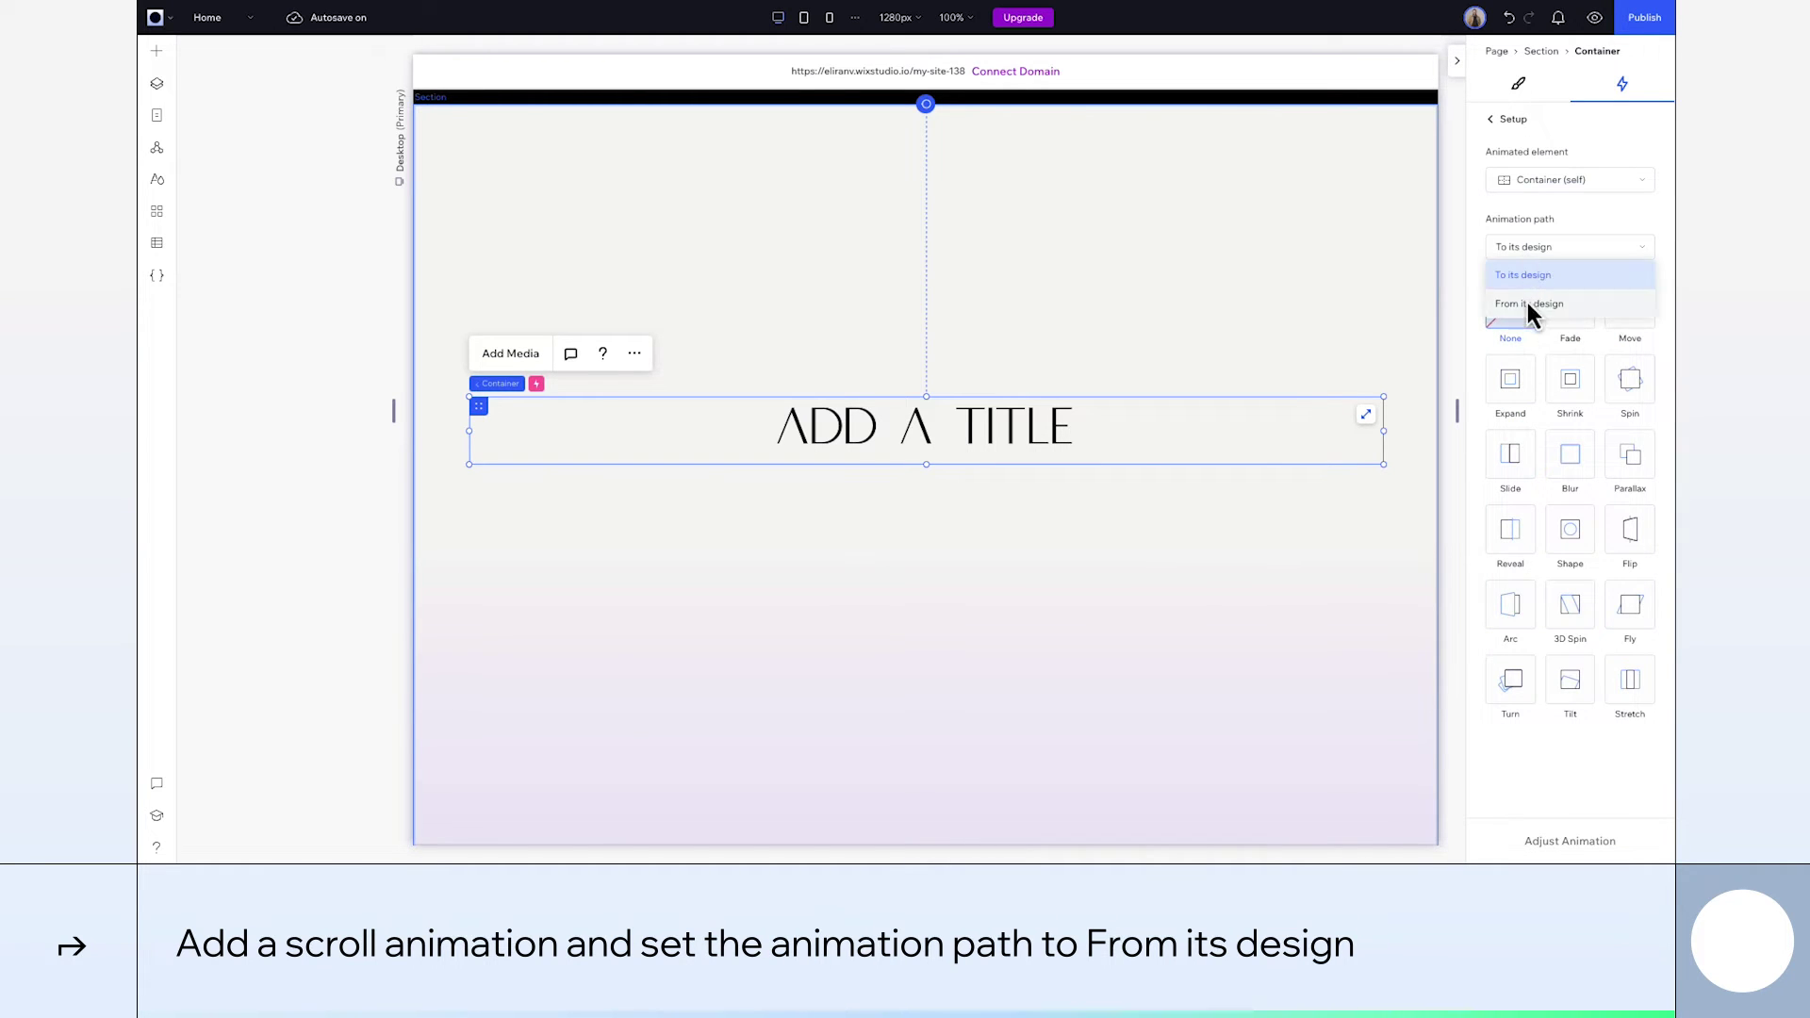
pyautogui.click(1528, 302)
pyautogui.click(1556, 452)
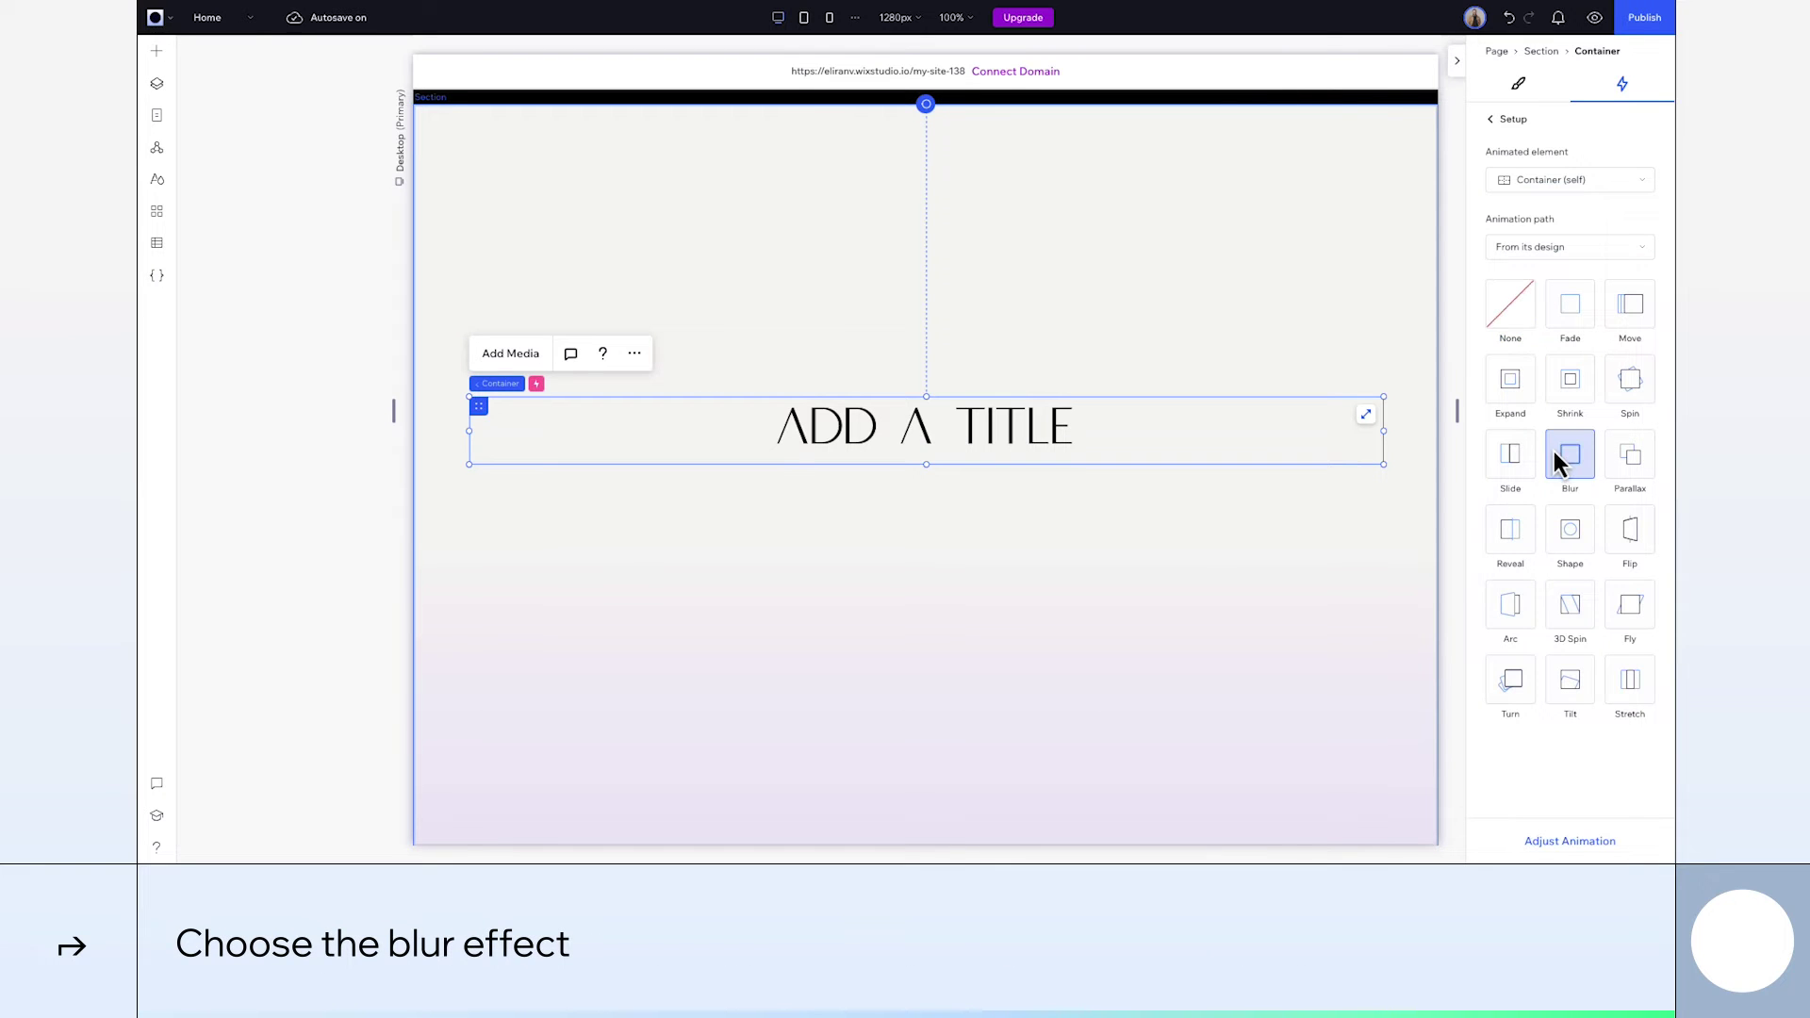
# - Set the container's blur intensity to 20, acting from 60% to 100% of the area
pyautogui.click(1570, 840)
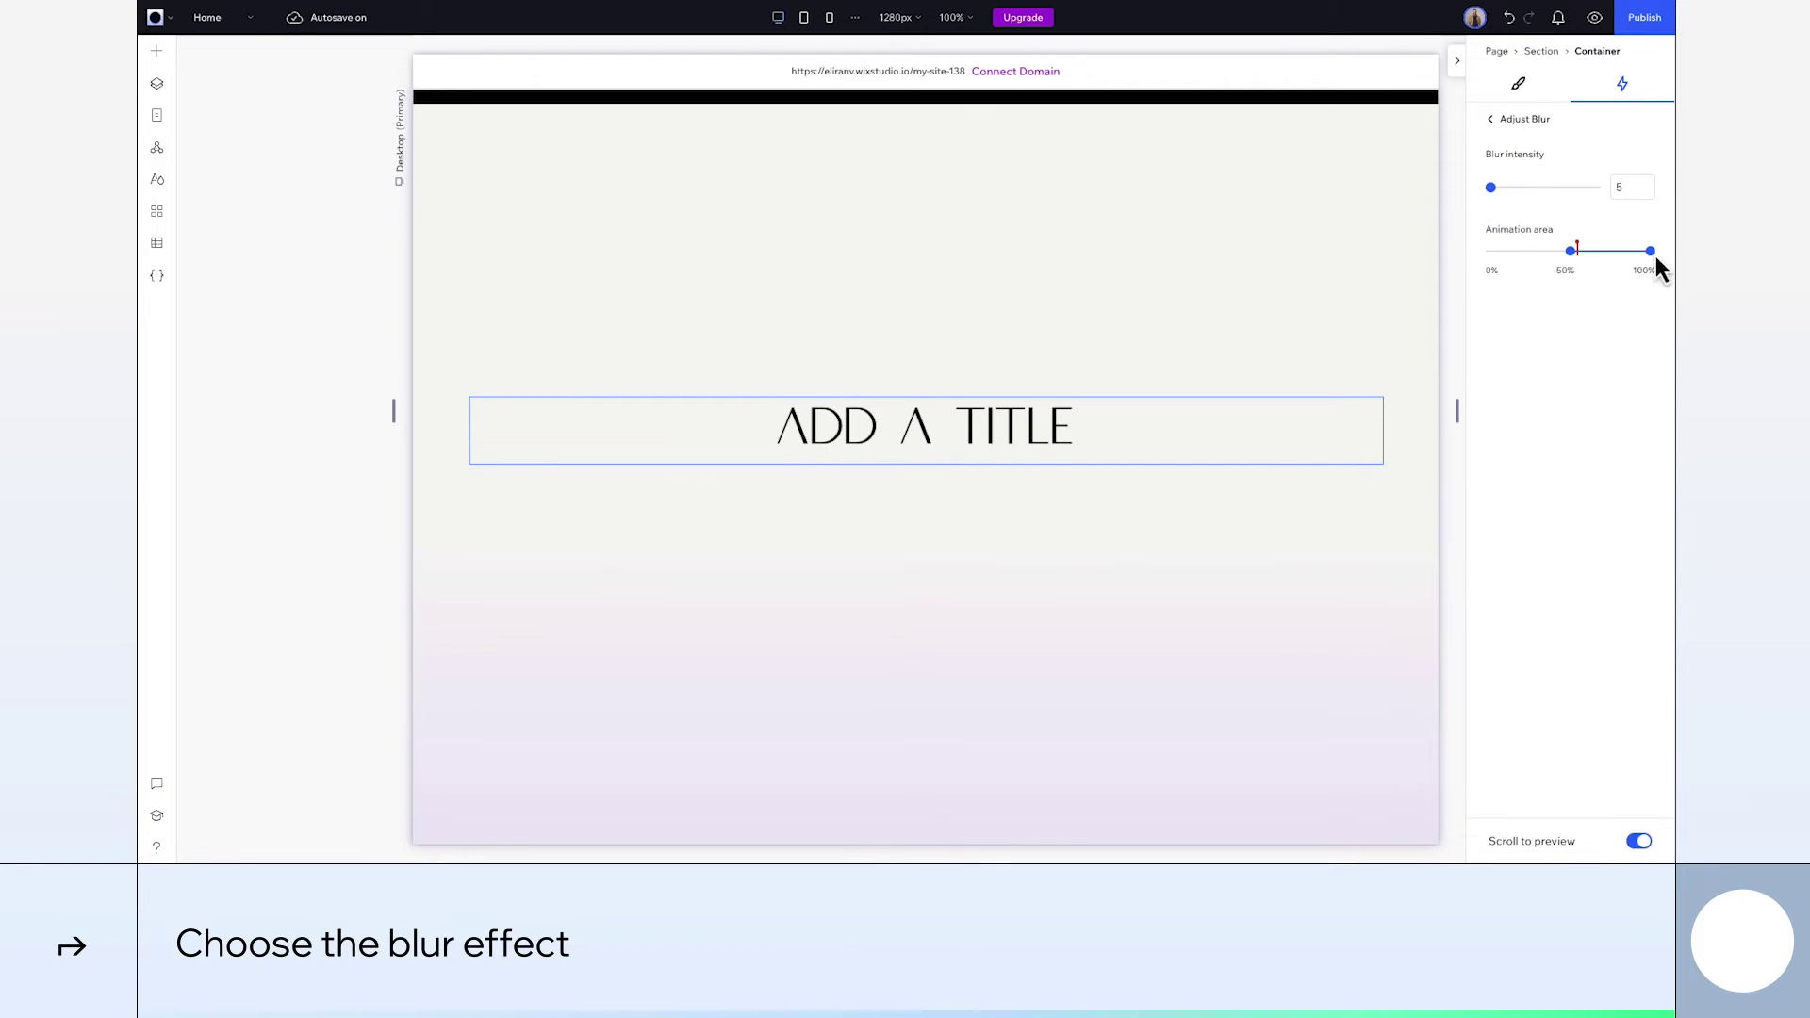
pyautogui.click(1629, 194)
pyautogui.write('20')
pyautogui.press('Return')
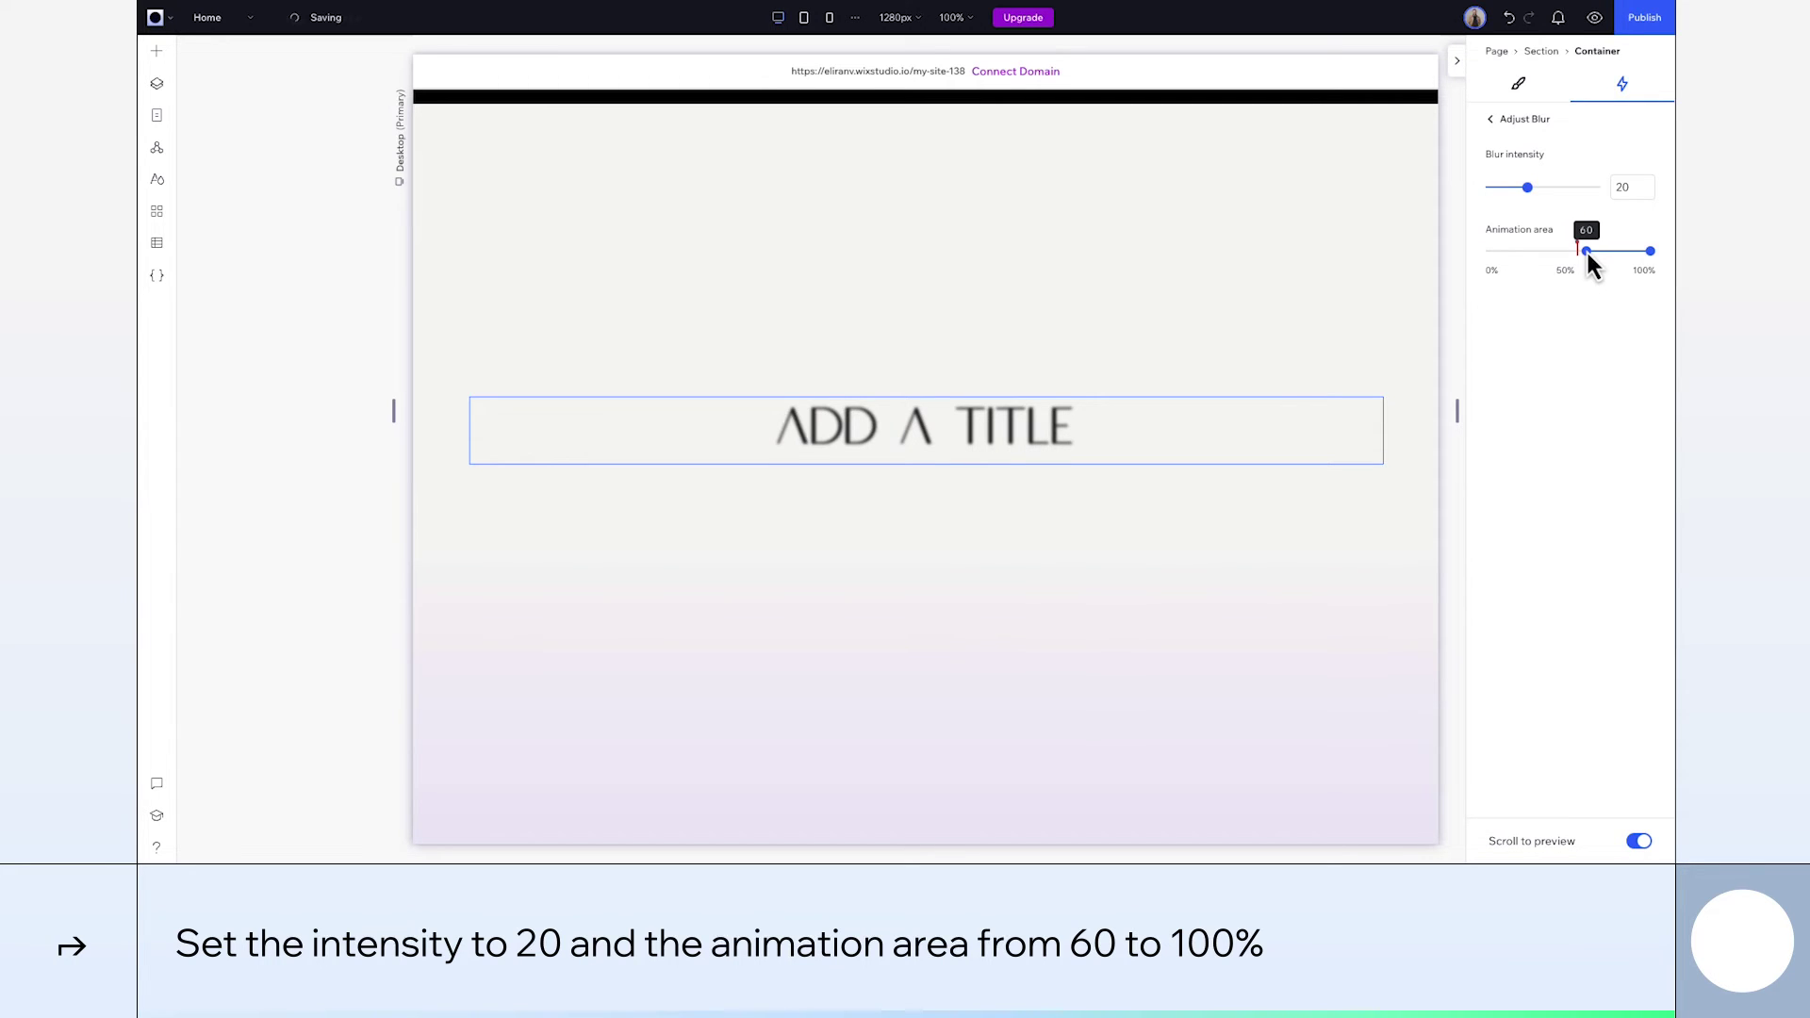
# - Duplicate the title container with Ctrl+D and place the copy below the original
pyautogui.click(1230, 300)
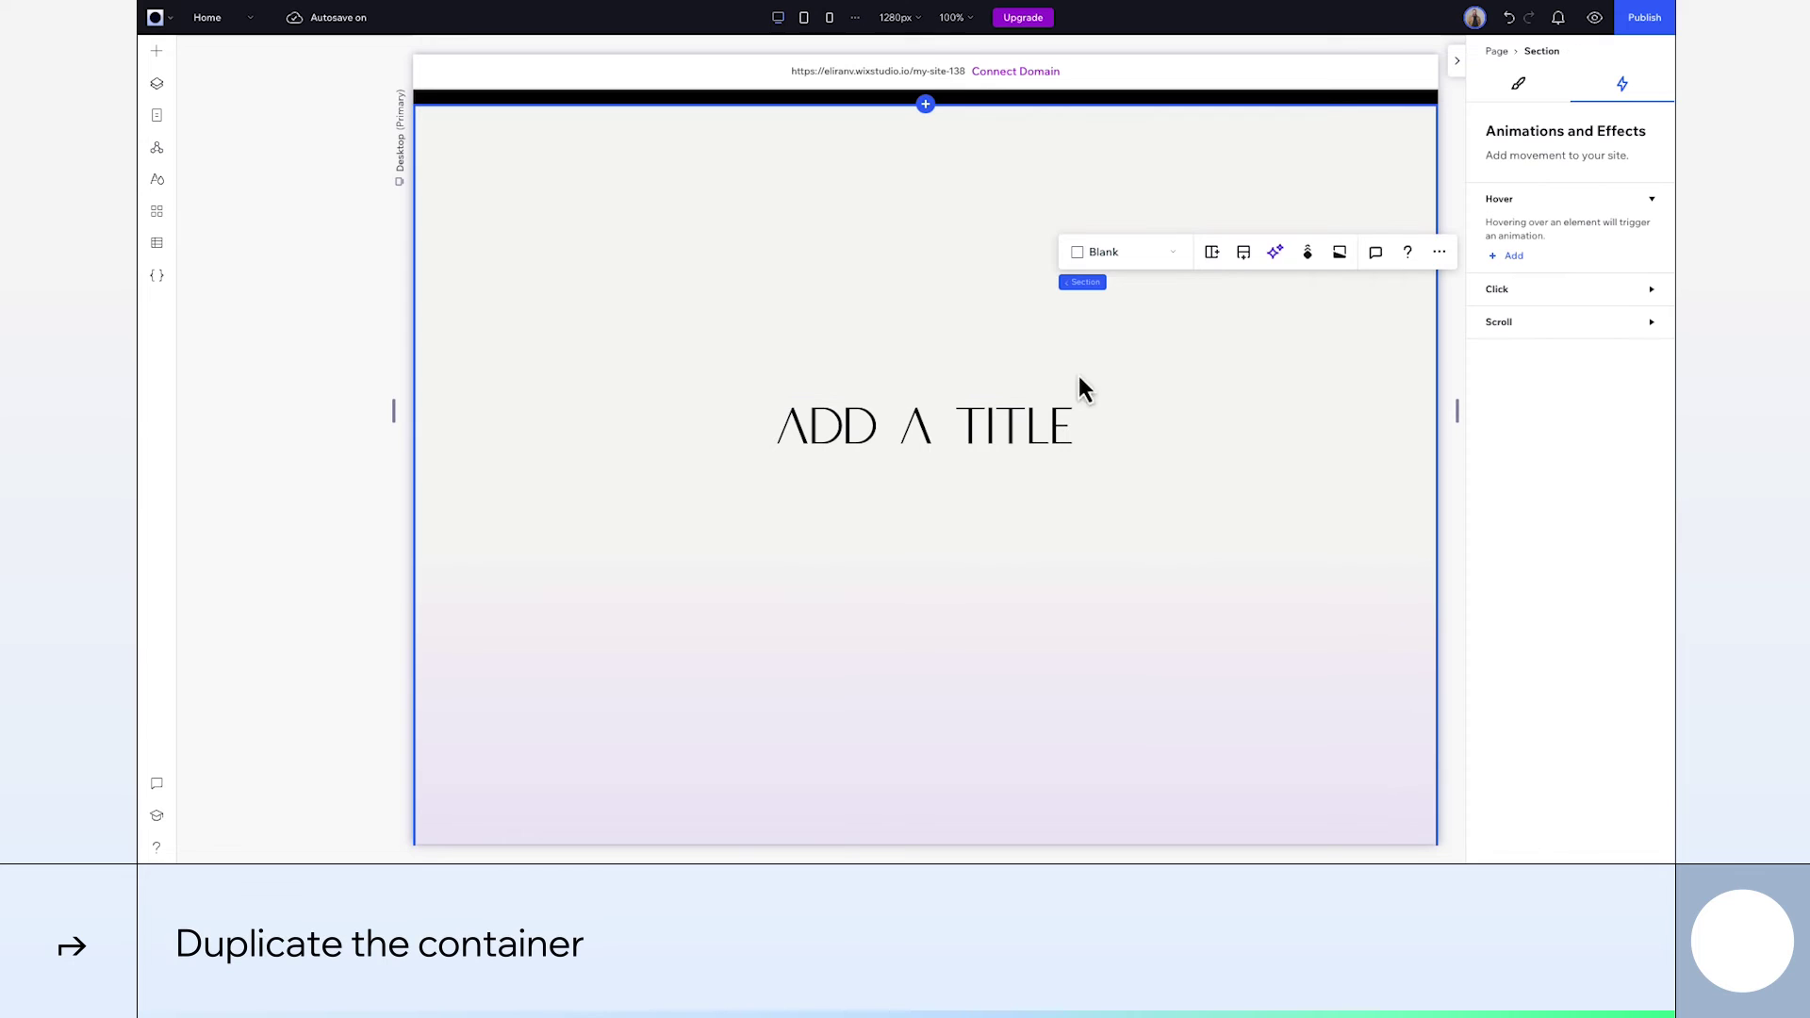
pyautogui.click(849, 441)
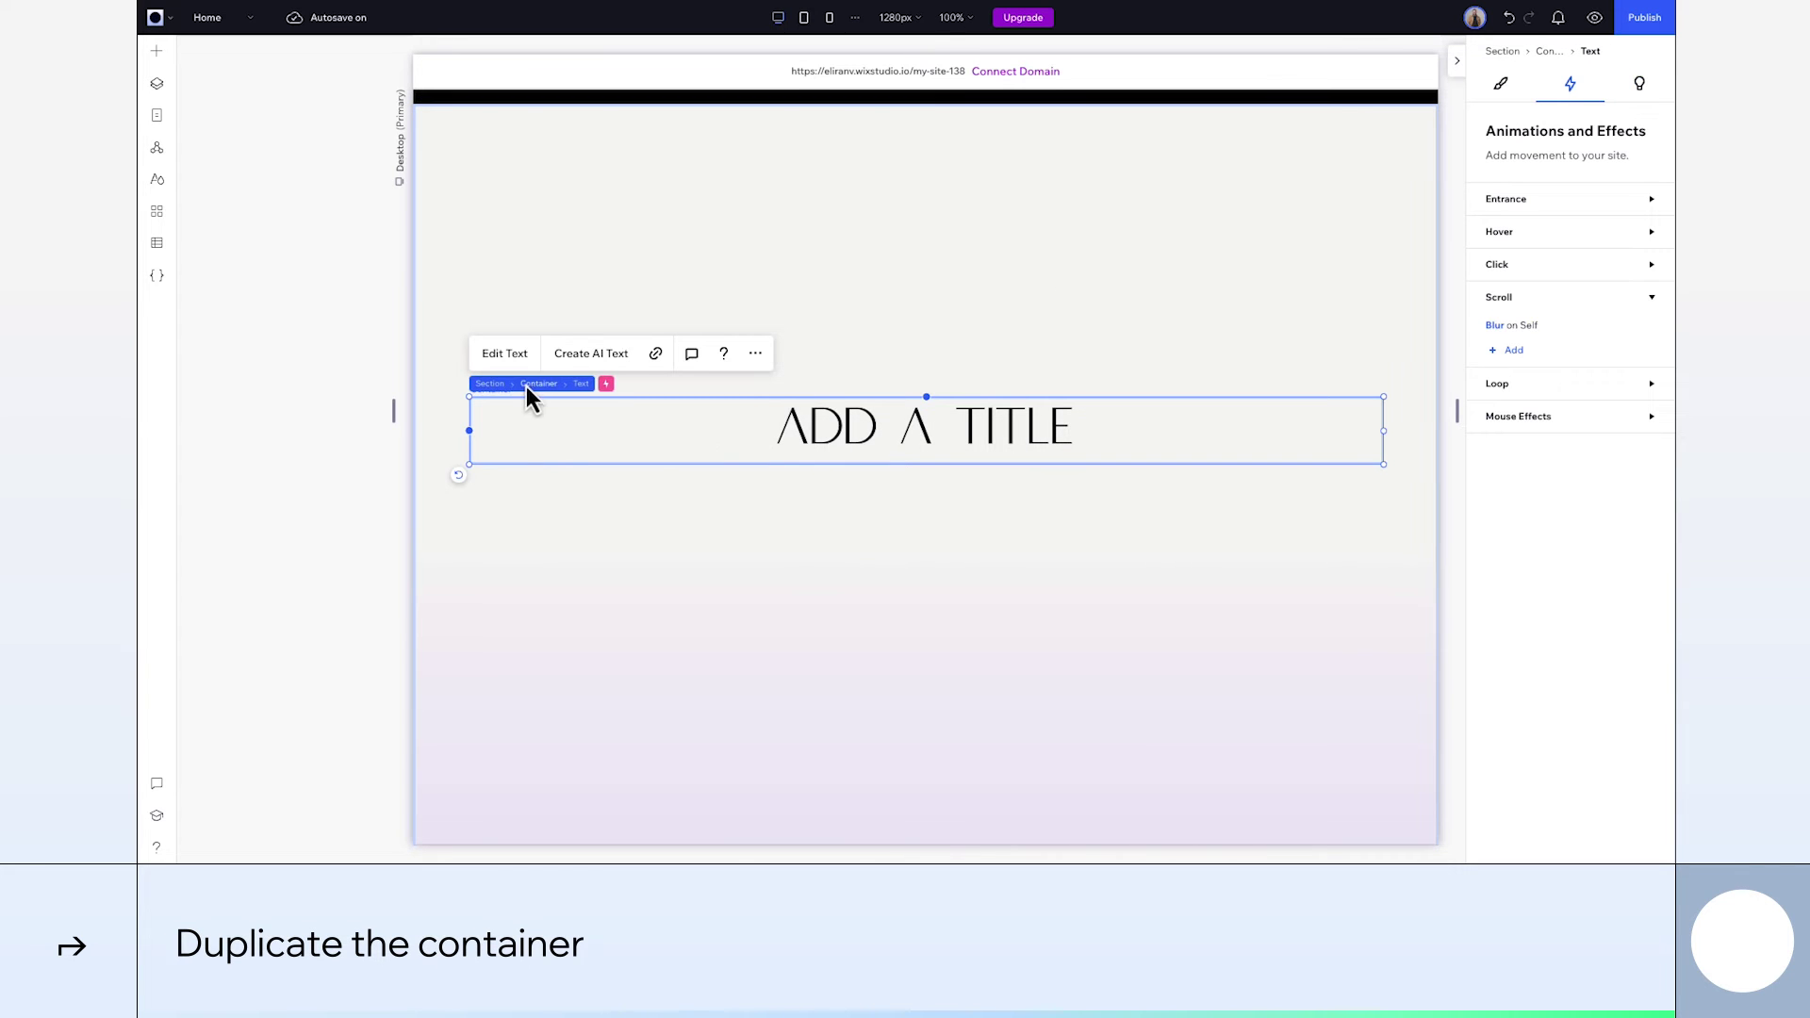
pyautogui.click(530, 386)
pyautogui.hotkey('ctrl', 'd')
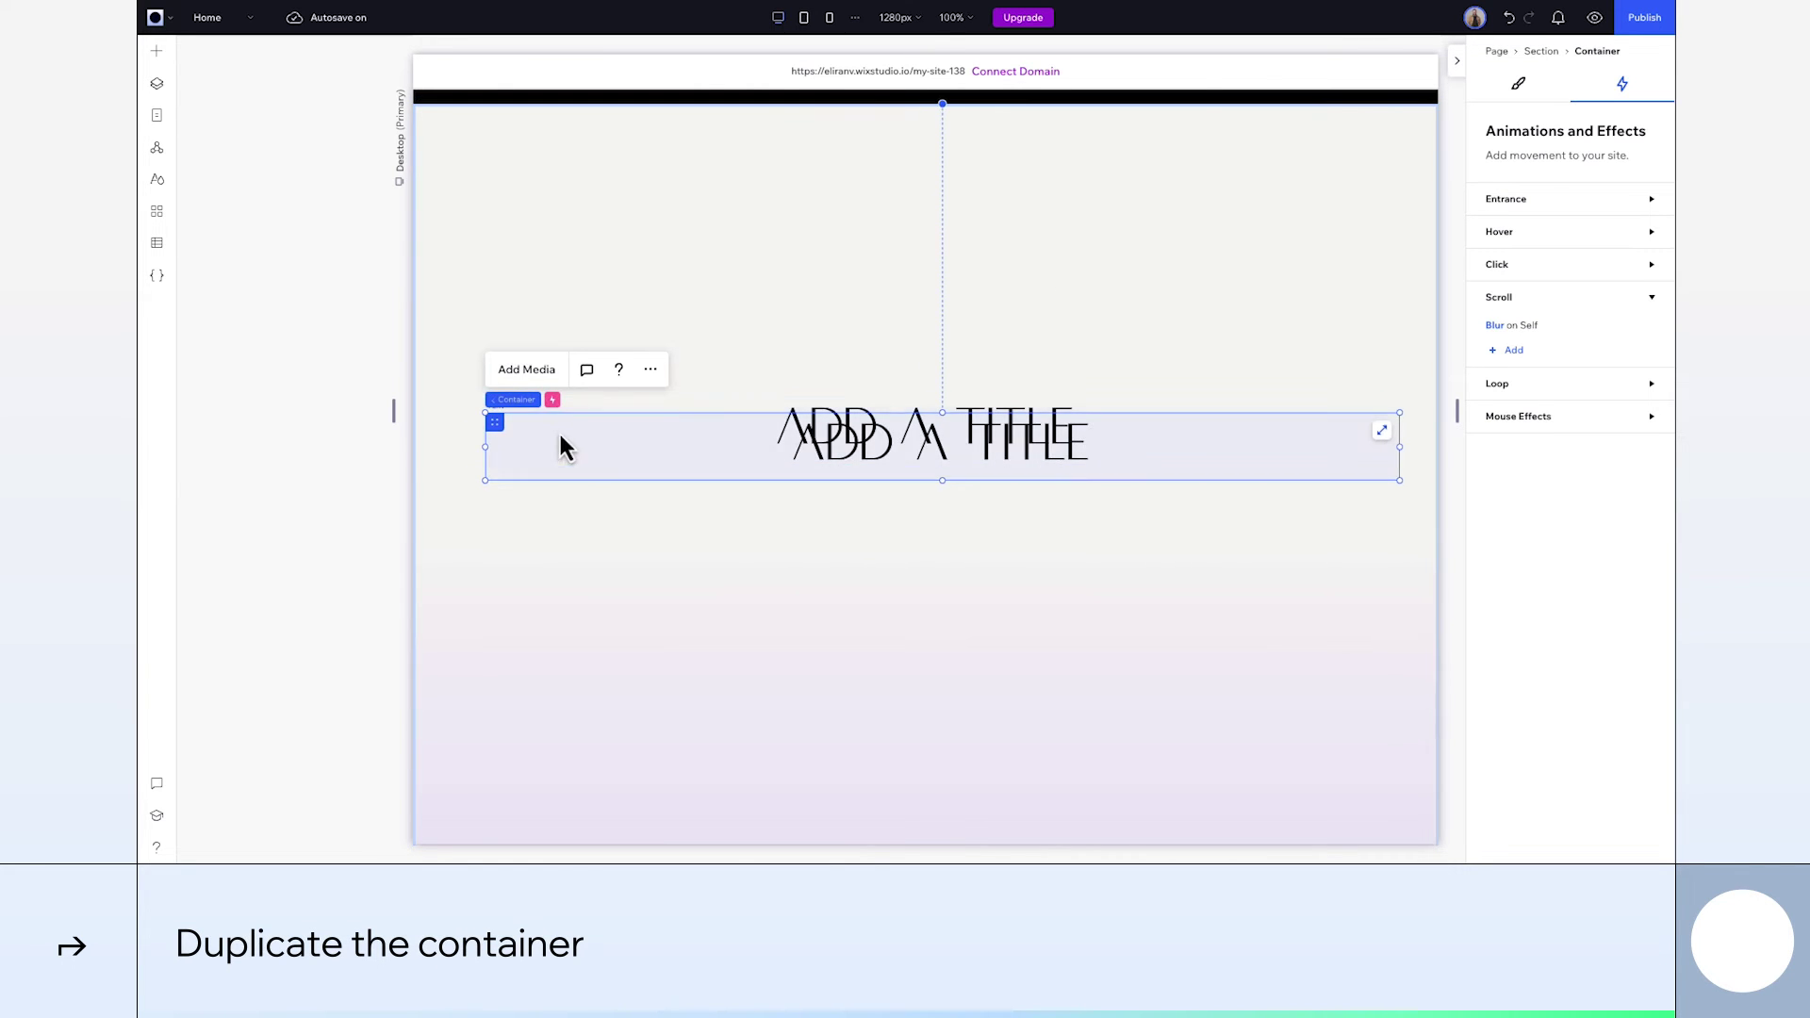
pyautogui.moveTo(499, 432); pyautogui.dragTo(487, 483)
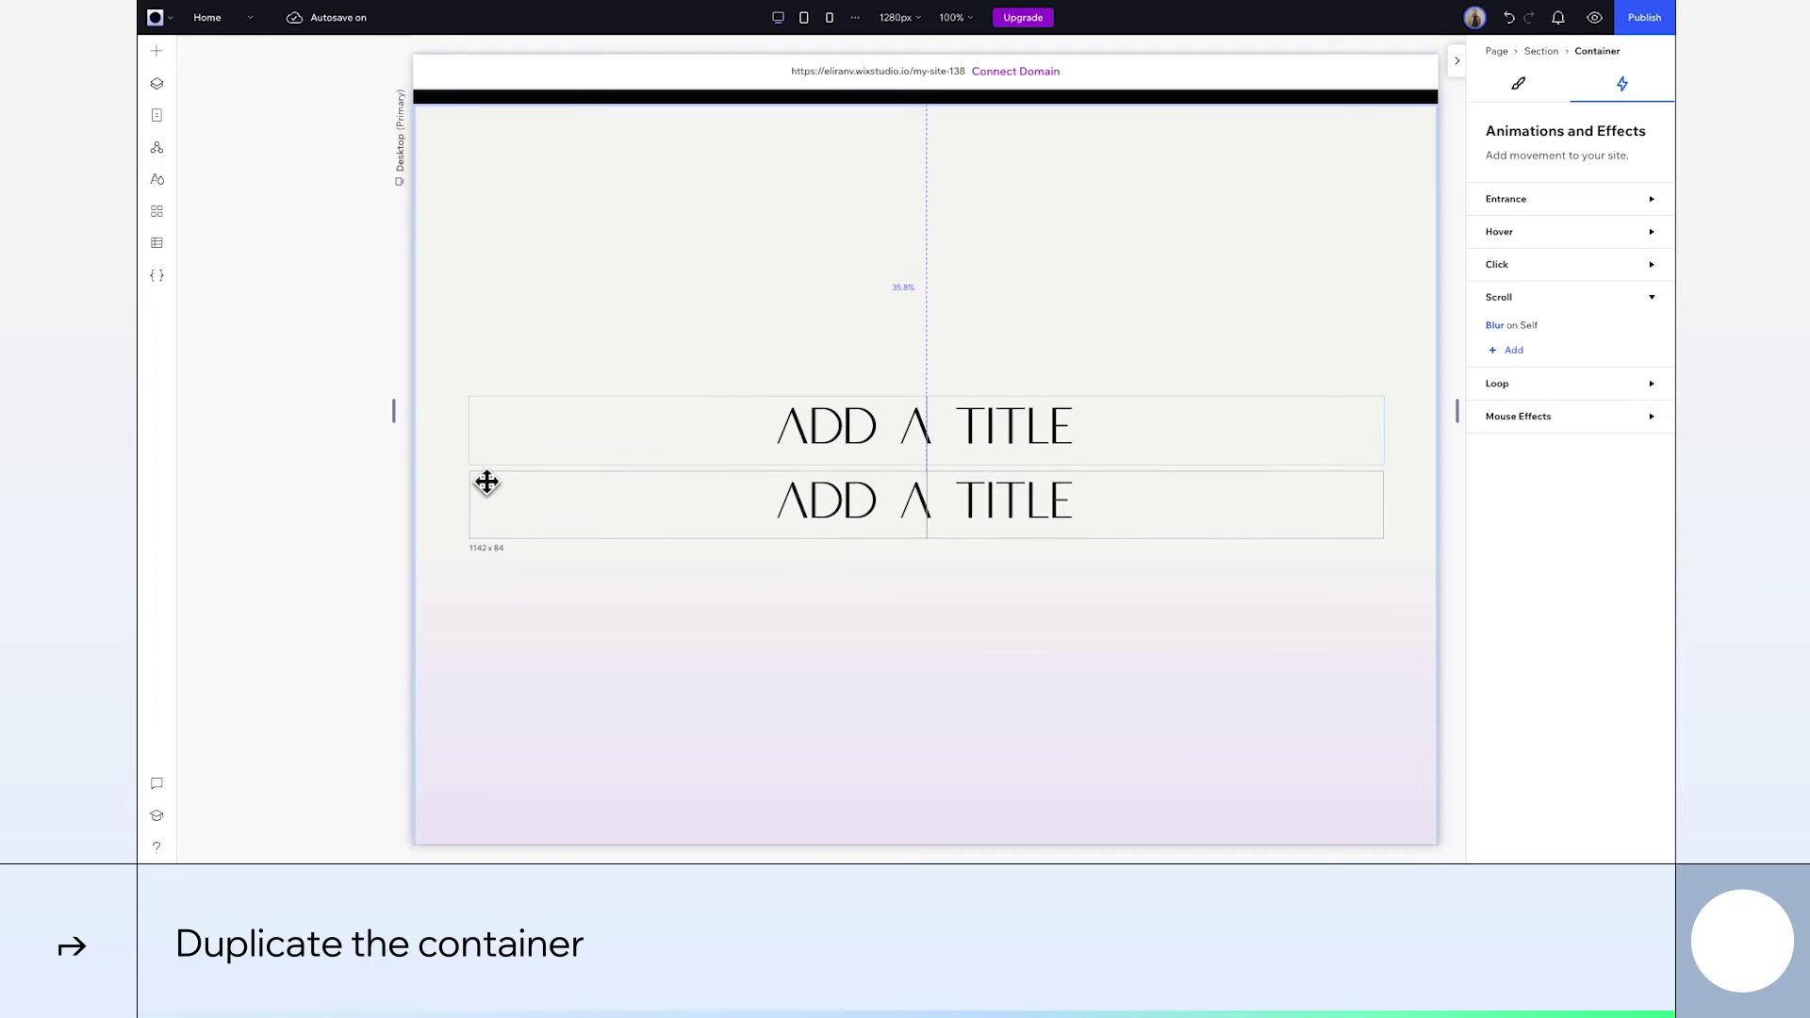
# - Select both containers in Layers and combine them into a Stack
pyautogui.click(158, 84)
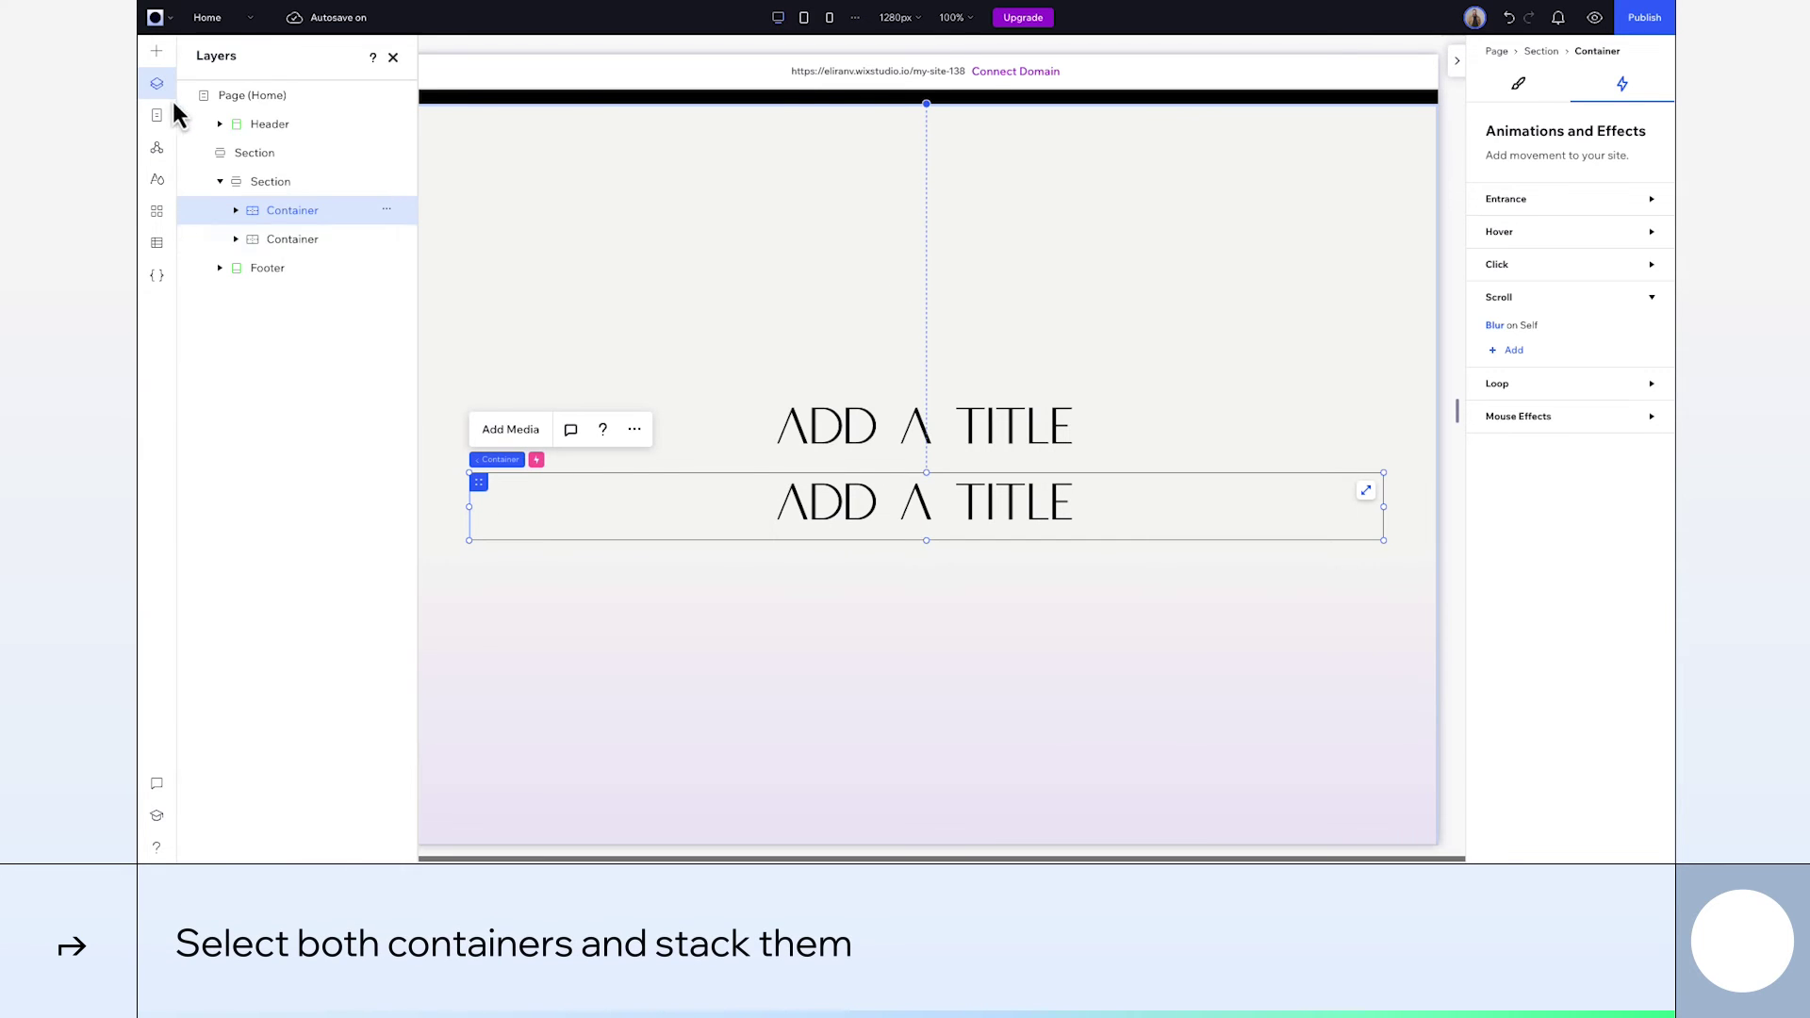
pyautogui.keyDown('shift'); pyautogui.click(283, 243); pyautogui.keyUp('shift')
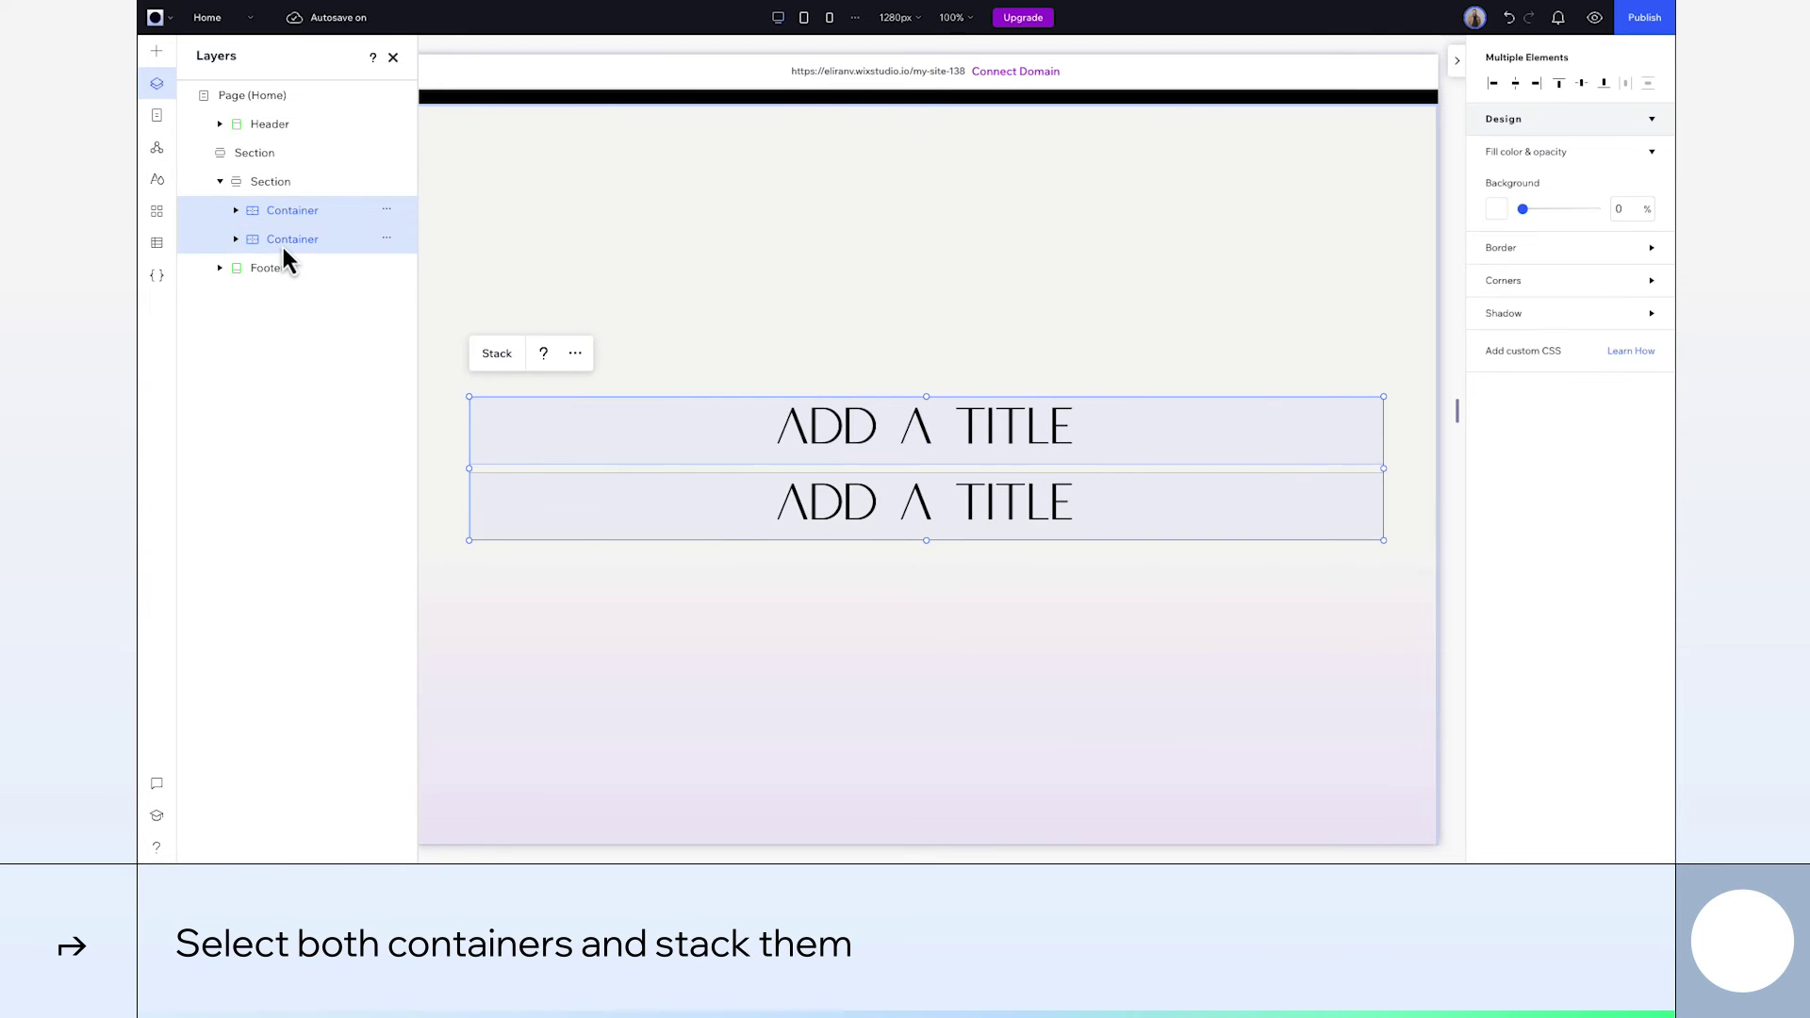
pyautogui.click(496, 355)
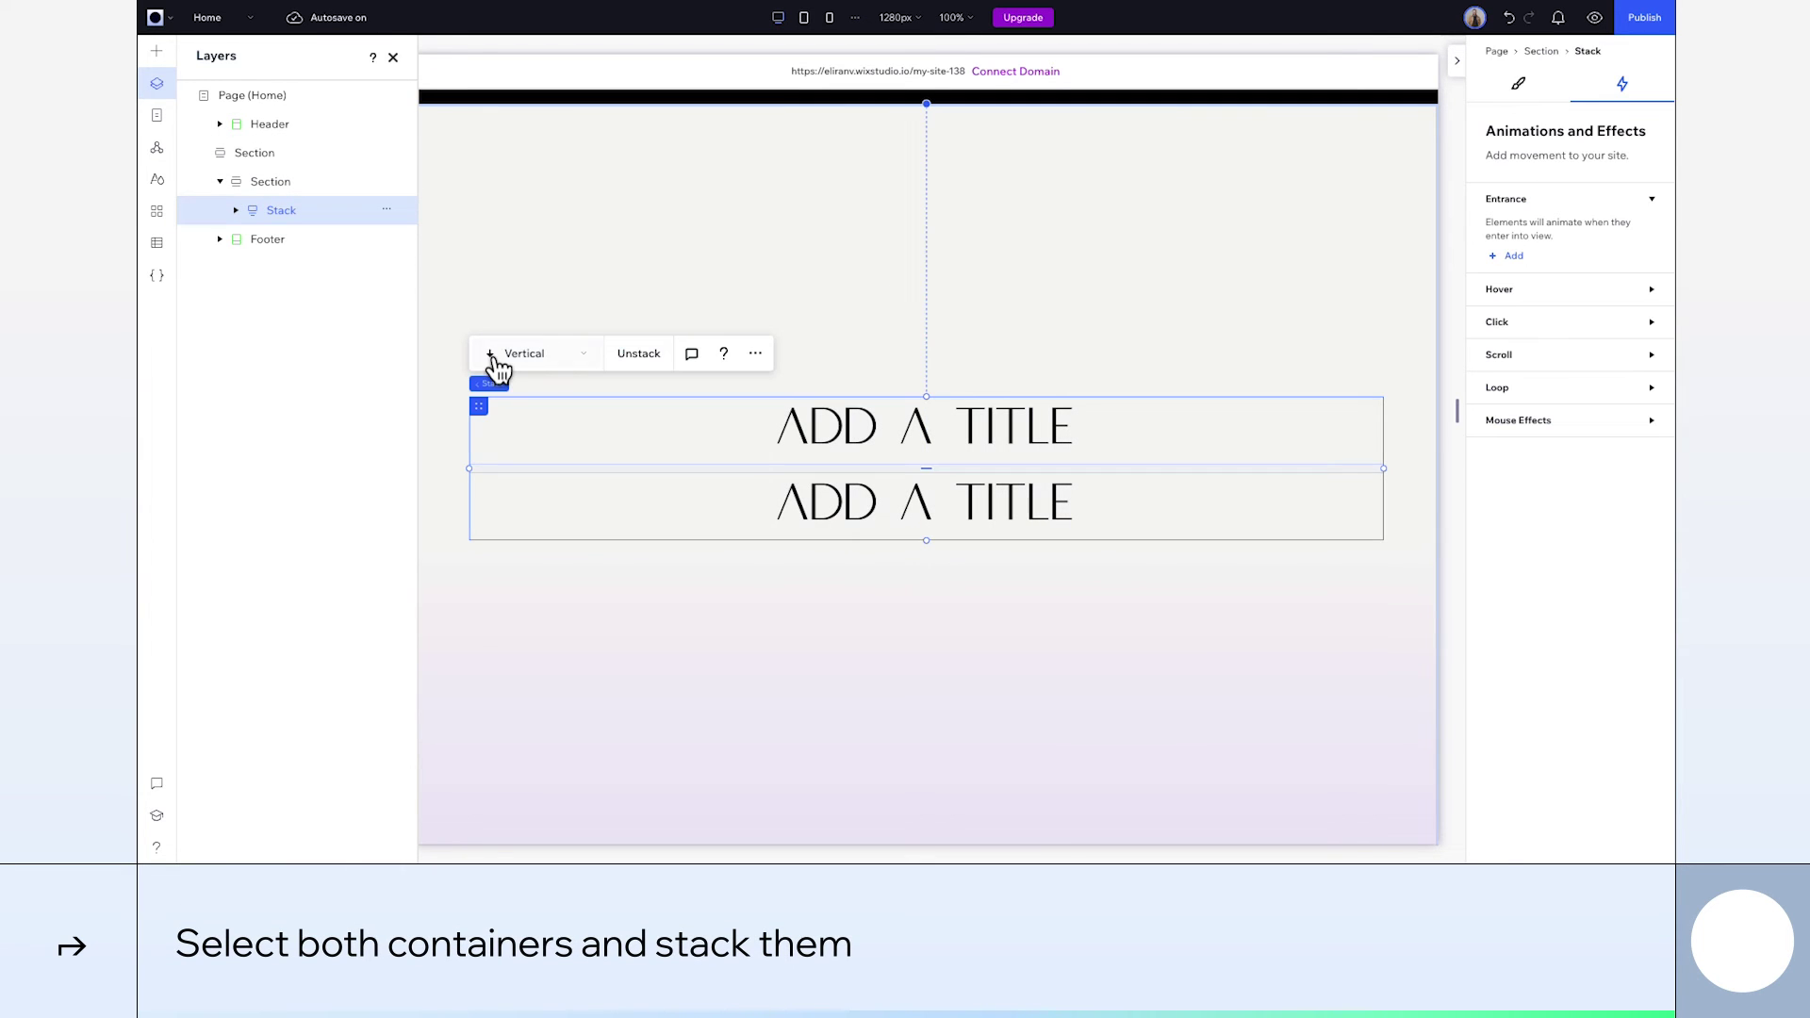
# - Duplicate a title container inside the stack twice more with Ctrl+D
pyautogui.click(522, 285)
pyautogui.click(542, 490)
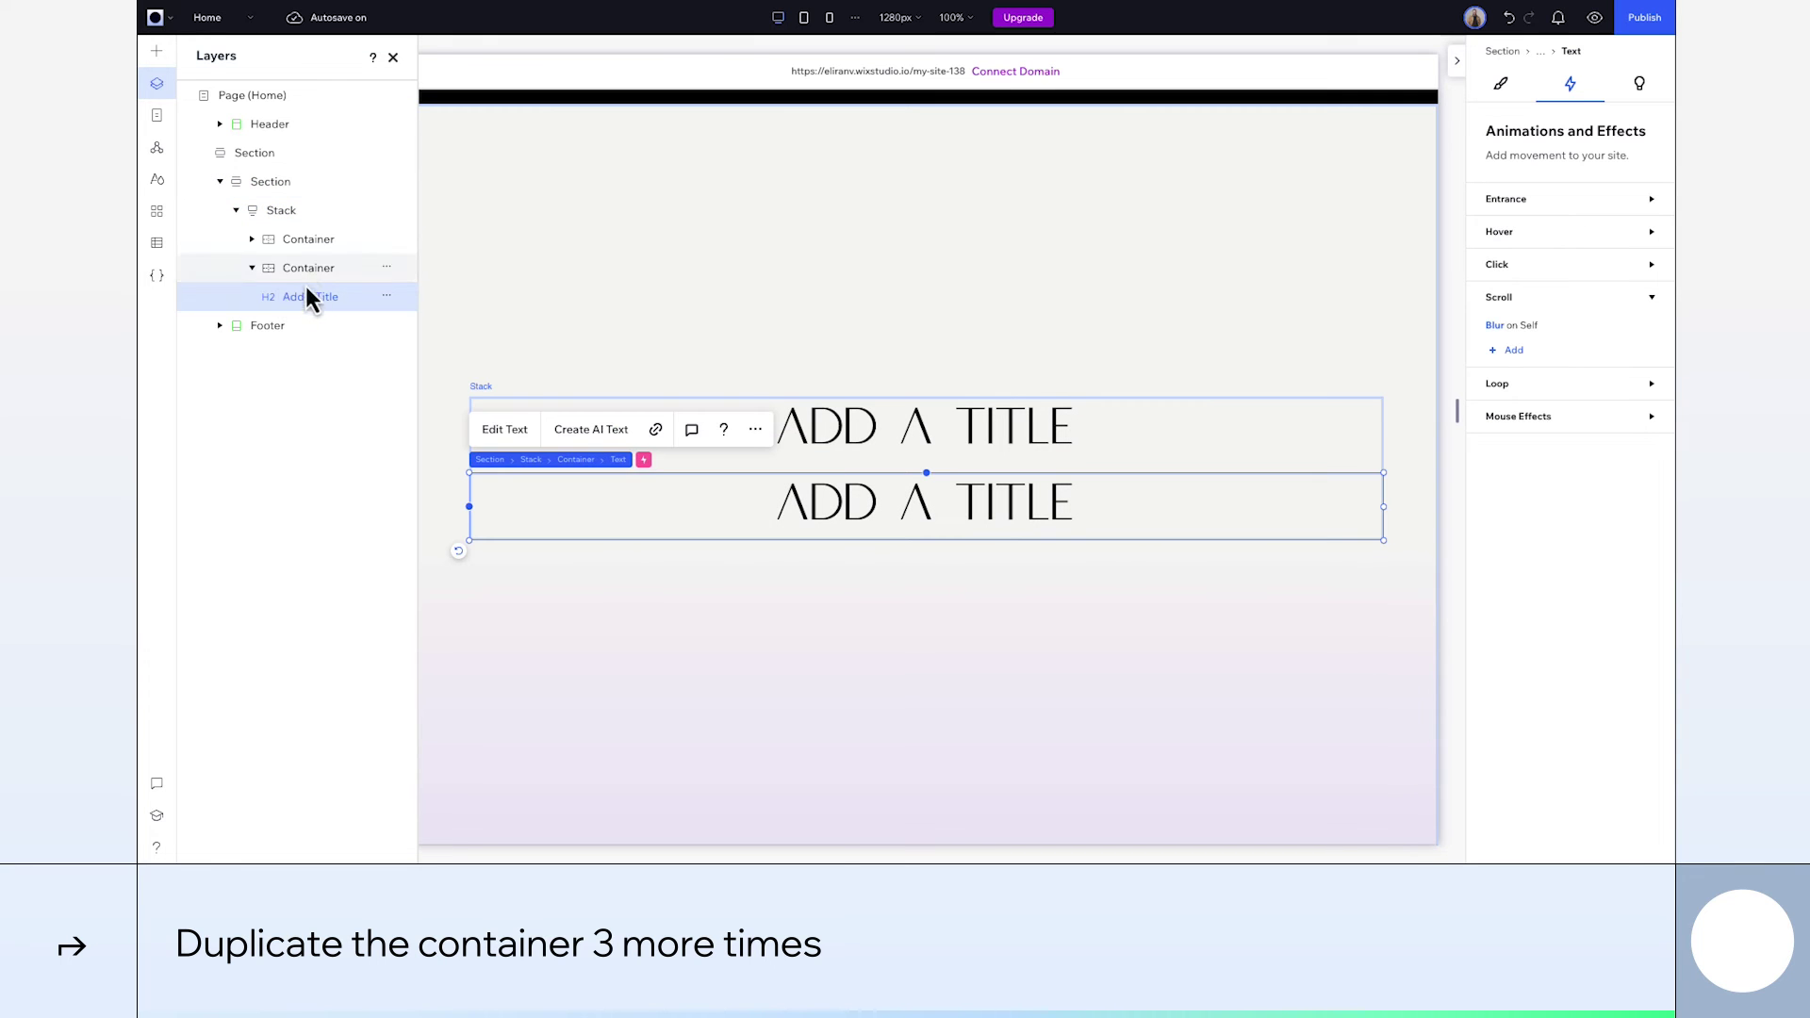
pyautogui.click(290, 276)
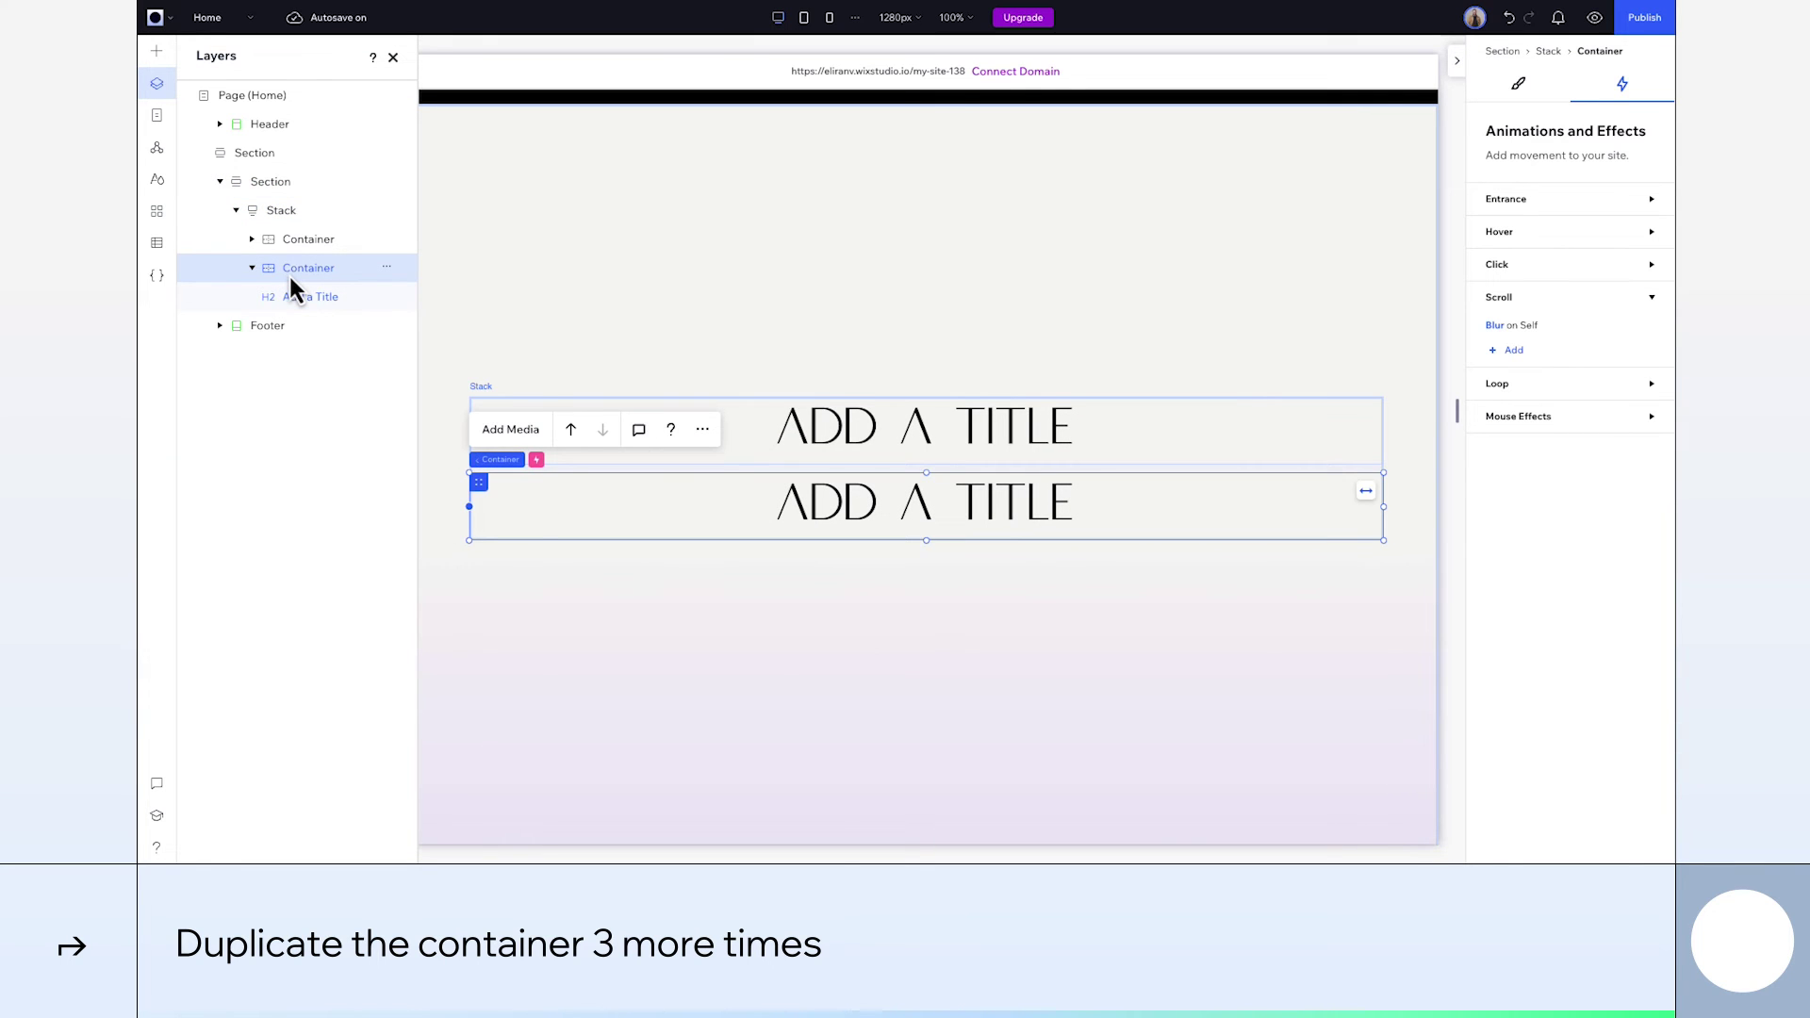
pyautogui.hotkey('ctrl', 'd')
pyautogui.hotkey('ctrl', 'd')
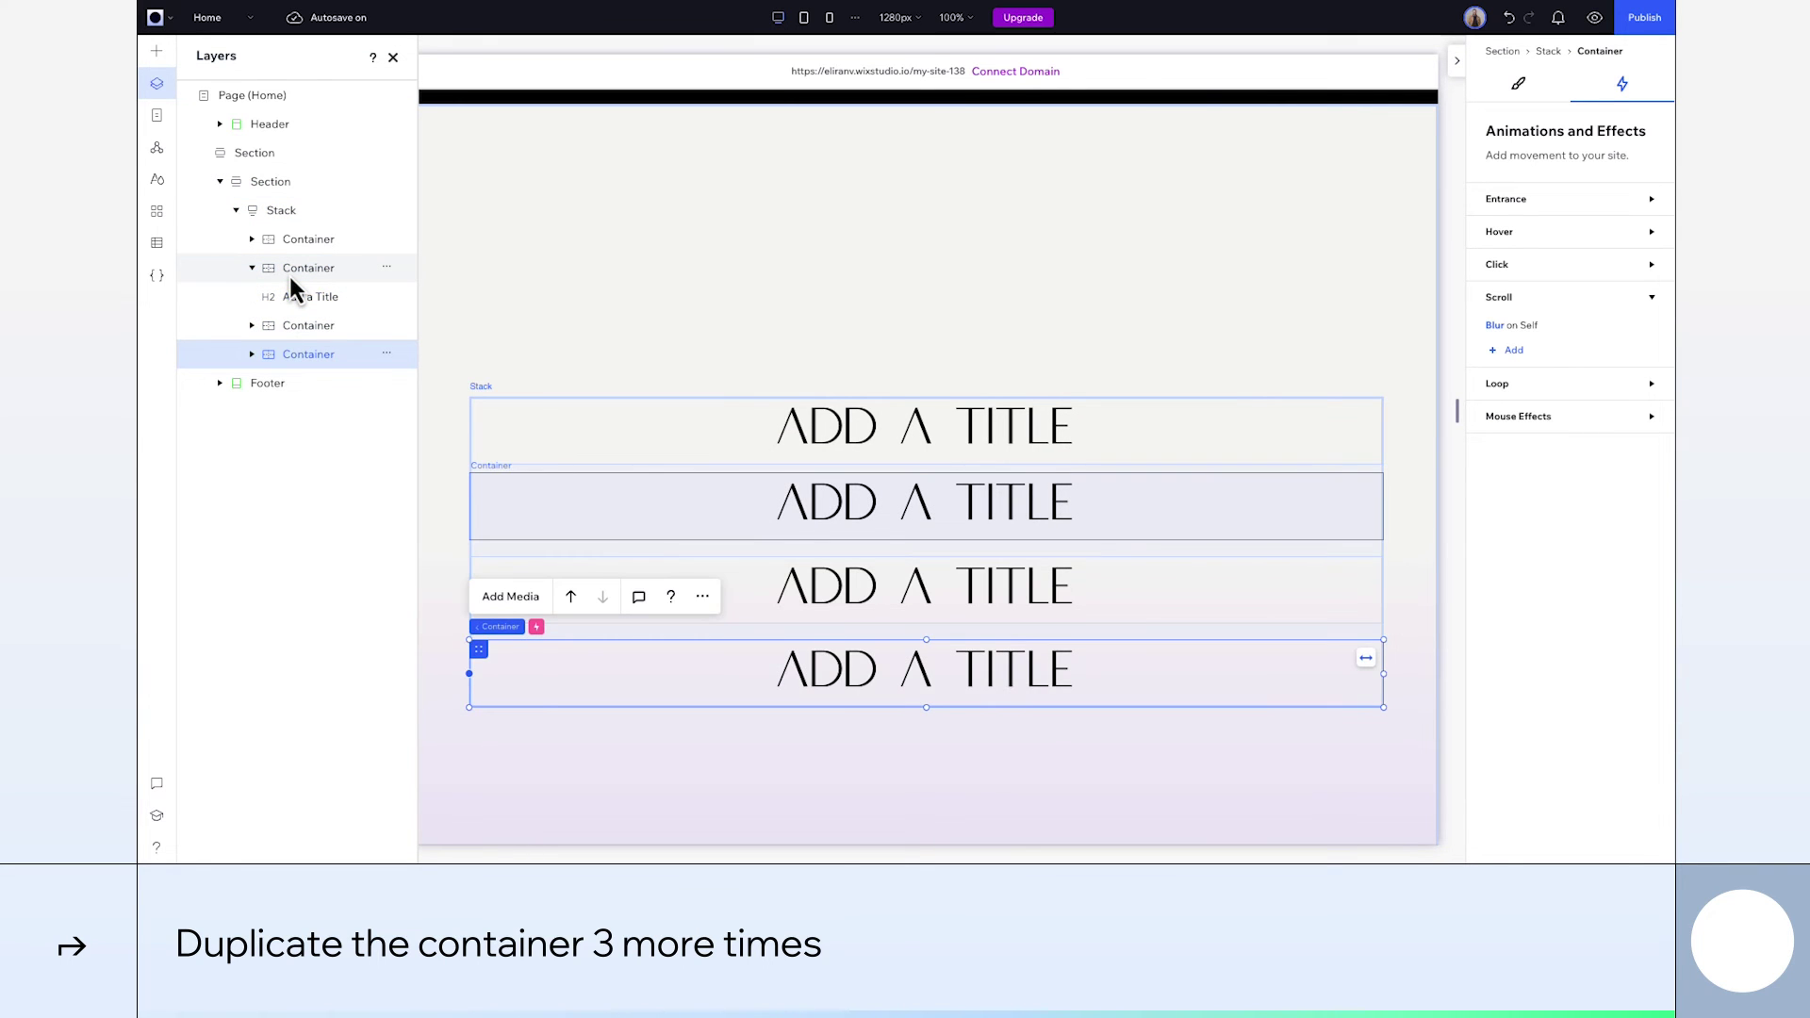
pyautogui.hotkey('ctrl', 'd')
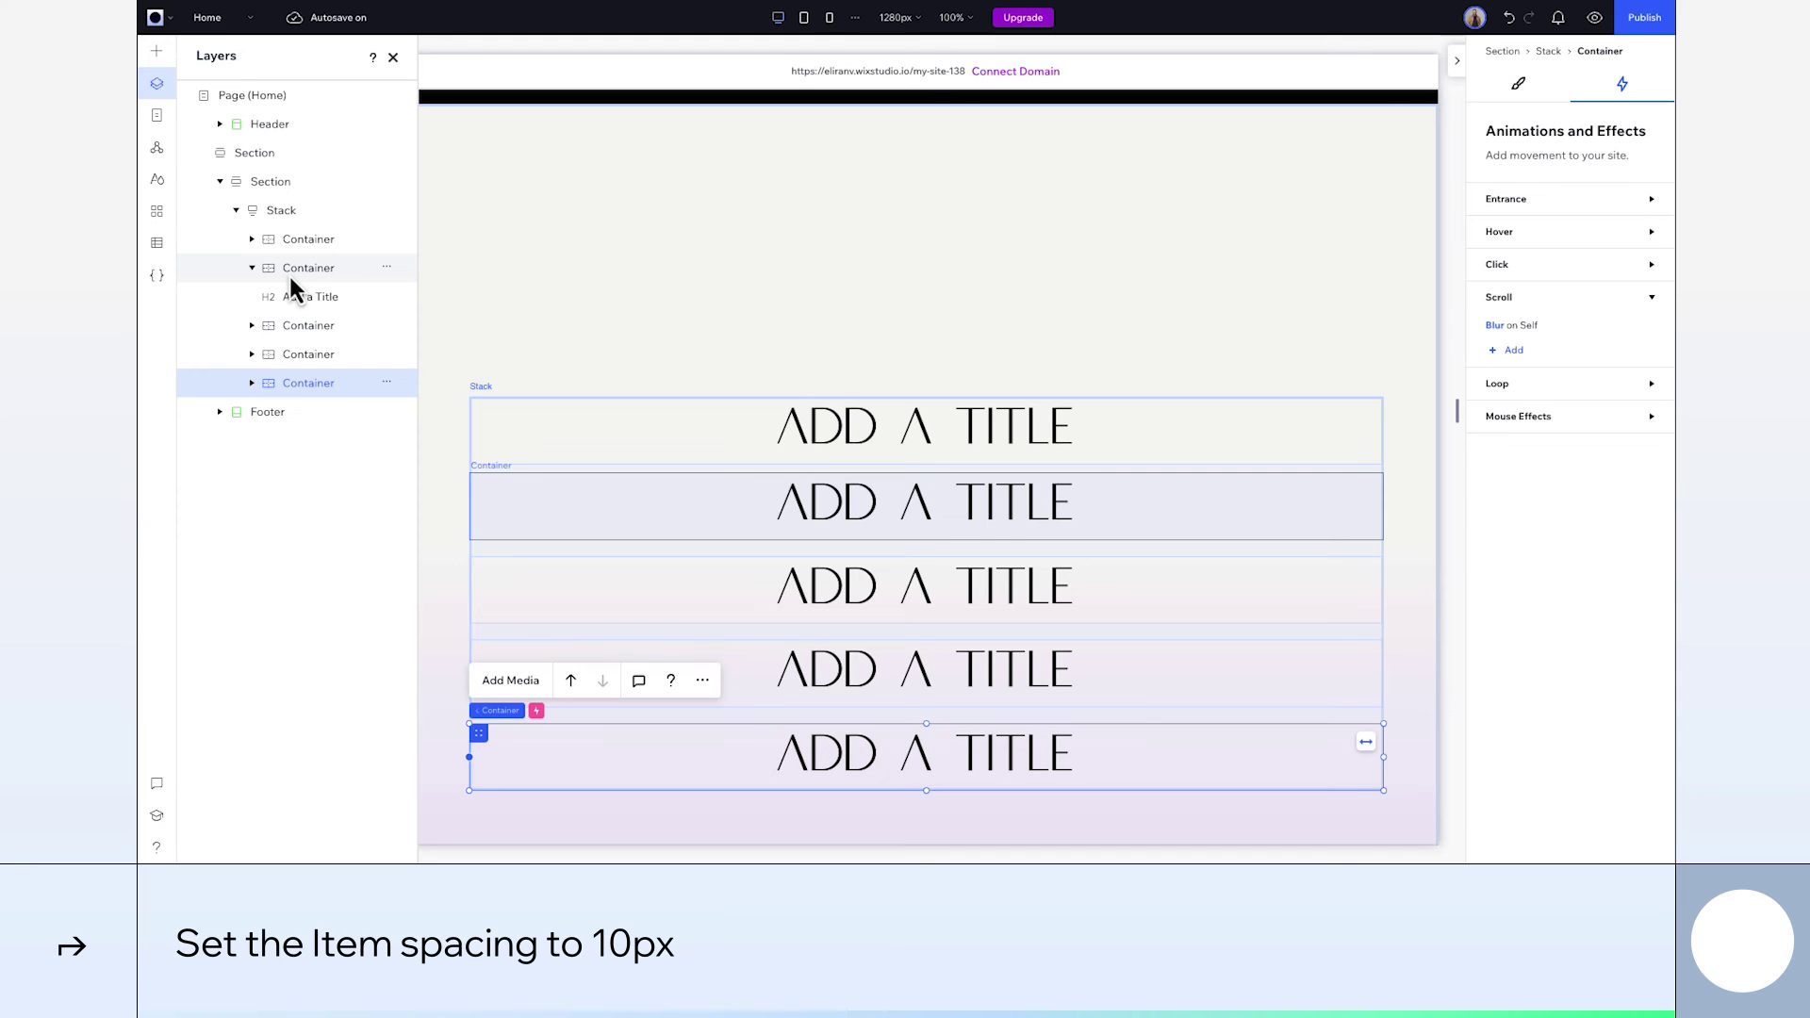
# - Set the Stack's layout item spacing to 10 px
pyautogui.click(268, 212)
pyautogui.click(1520, 86)
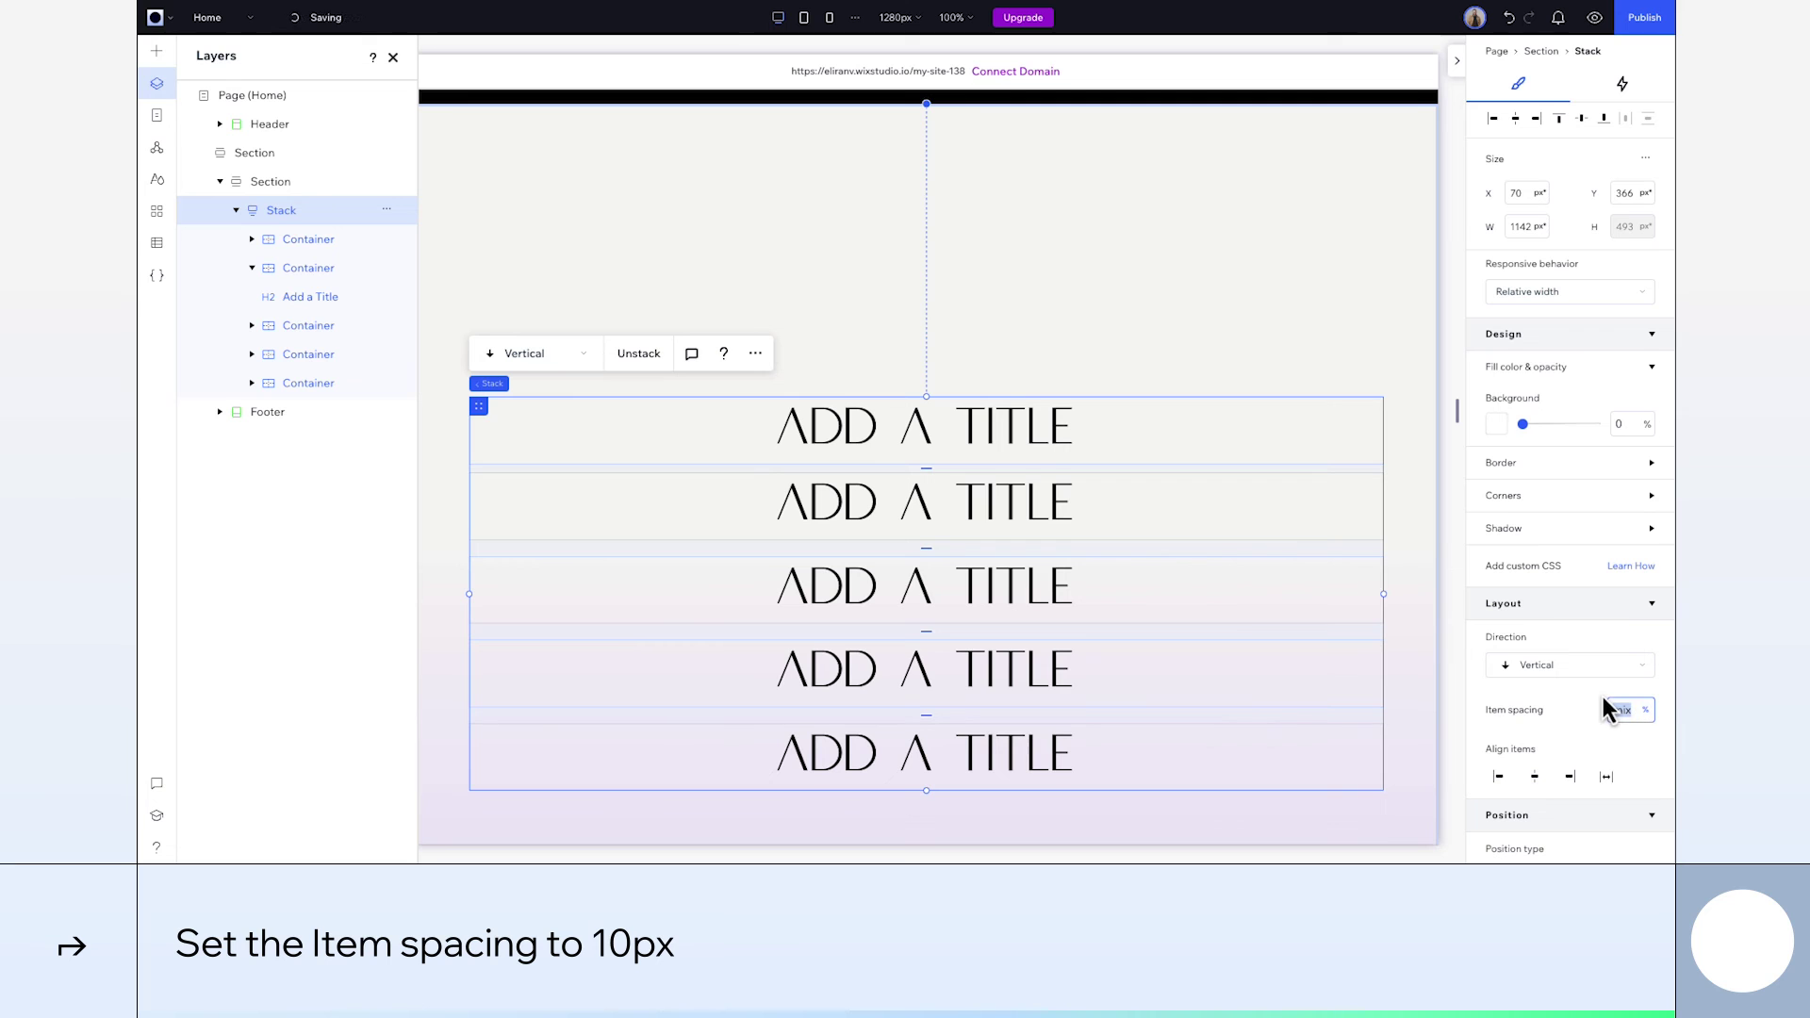
pyautogui.write('10')
pyautogui.press('Return')
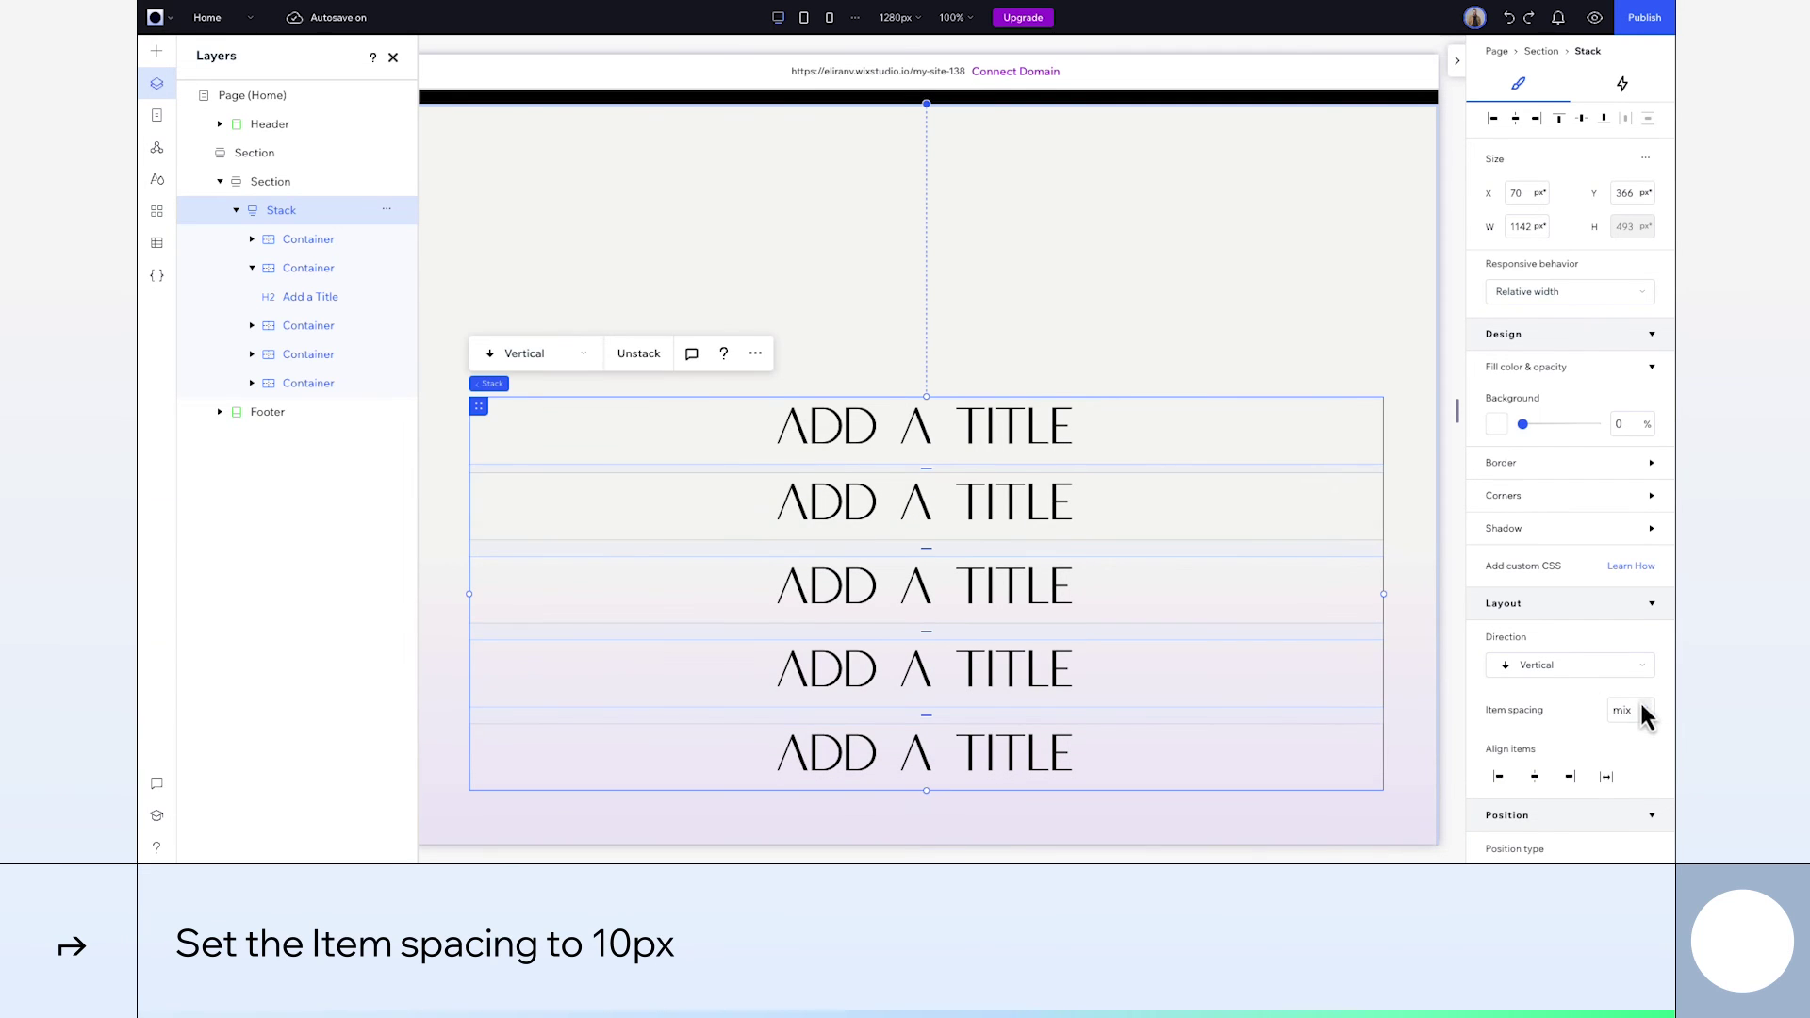
pyautogui.click(1647, 710)
pyautogui.click(1621, 690)
pyautogui.write('10')
pyautogui.press('Return')
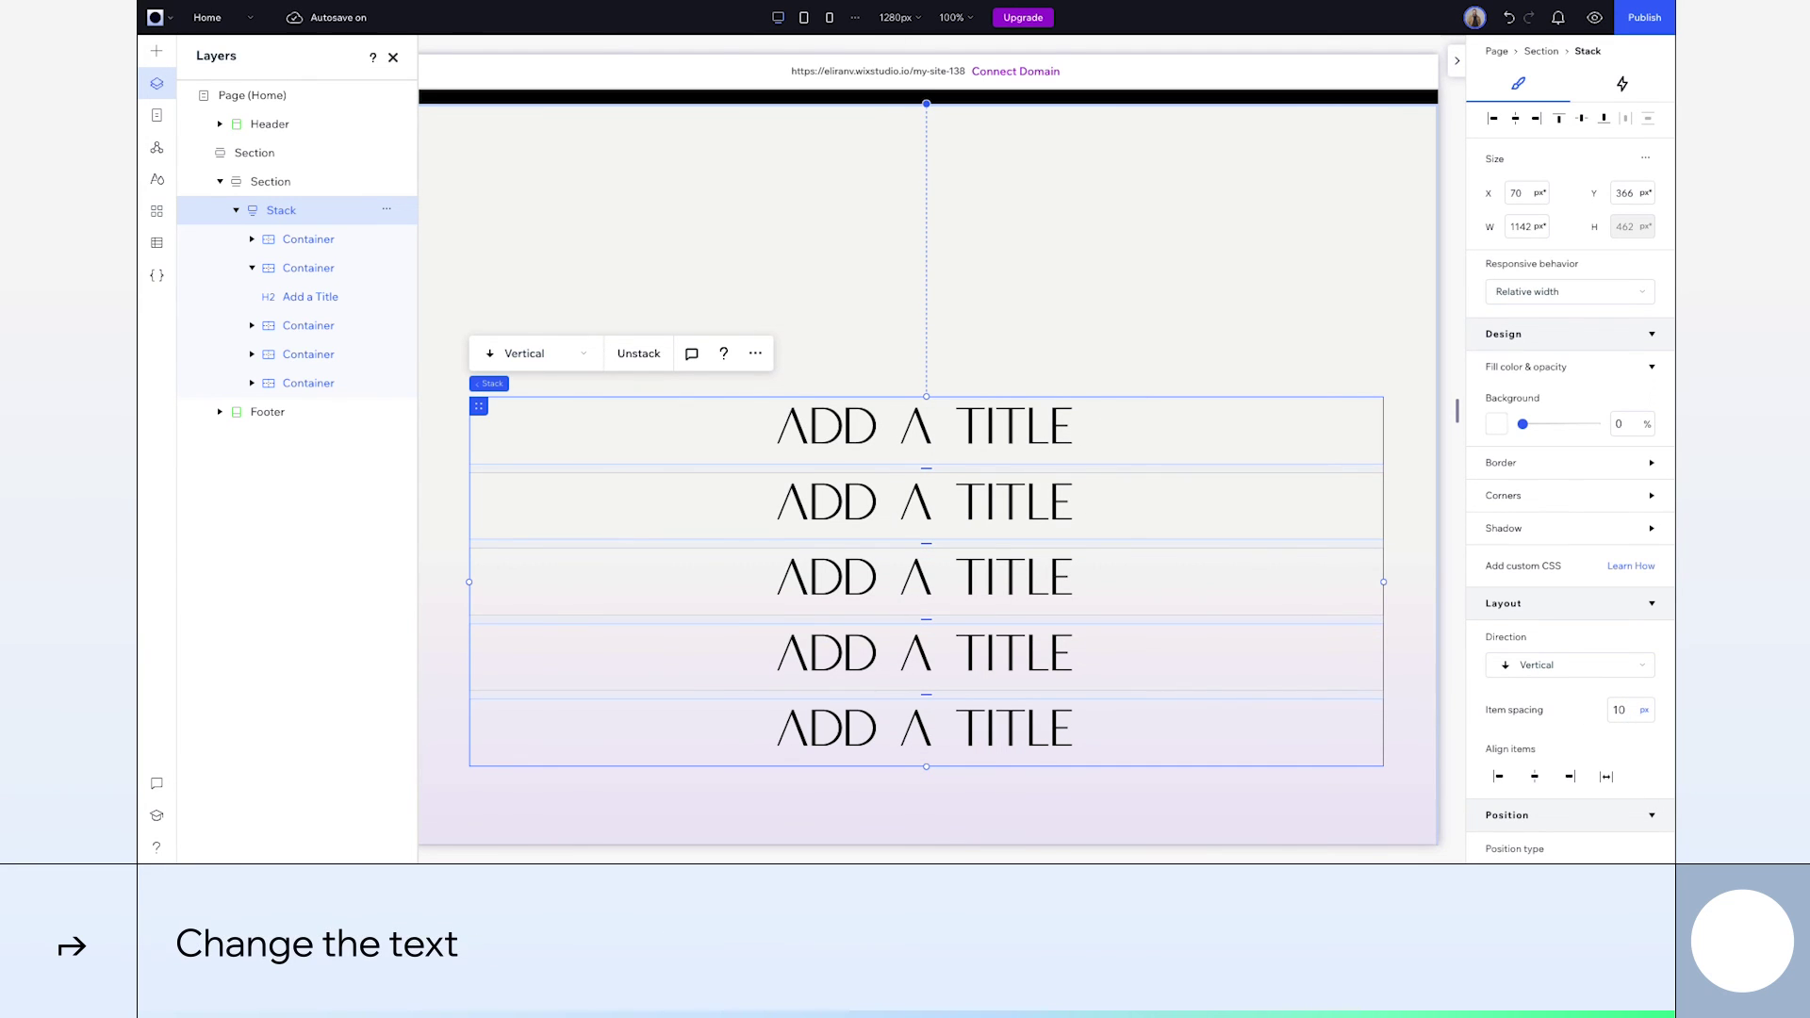
# - Retype the stacked titles as lines of the floating-asteroids sentence about bold typography
pyautogui.doubleClick(901, 522)
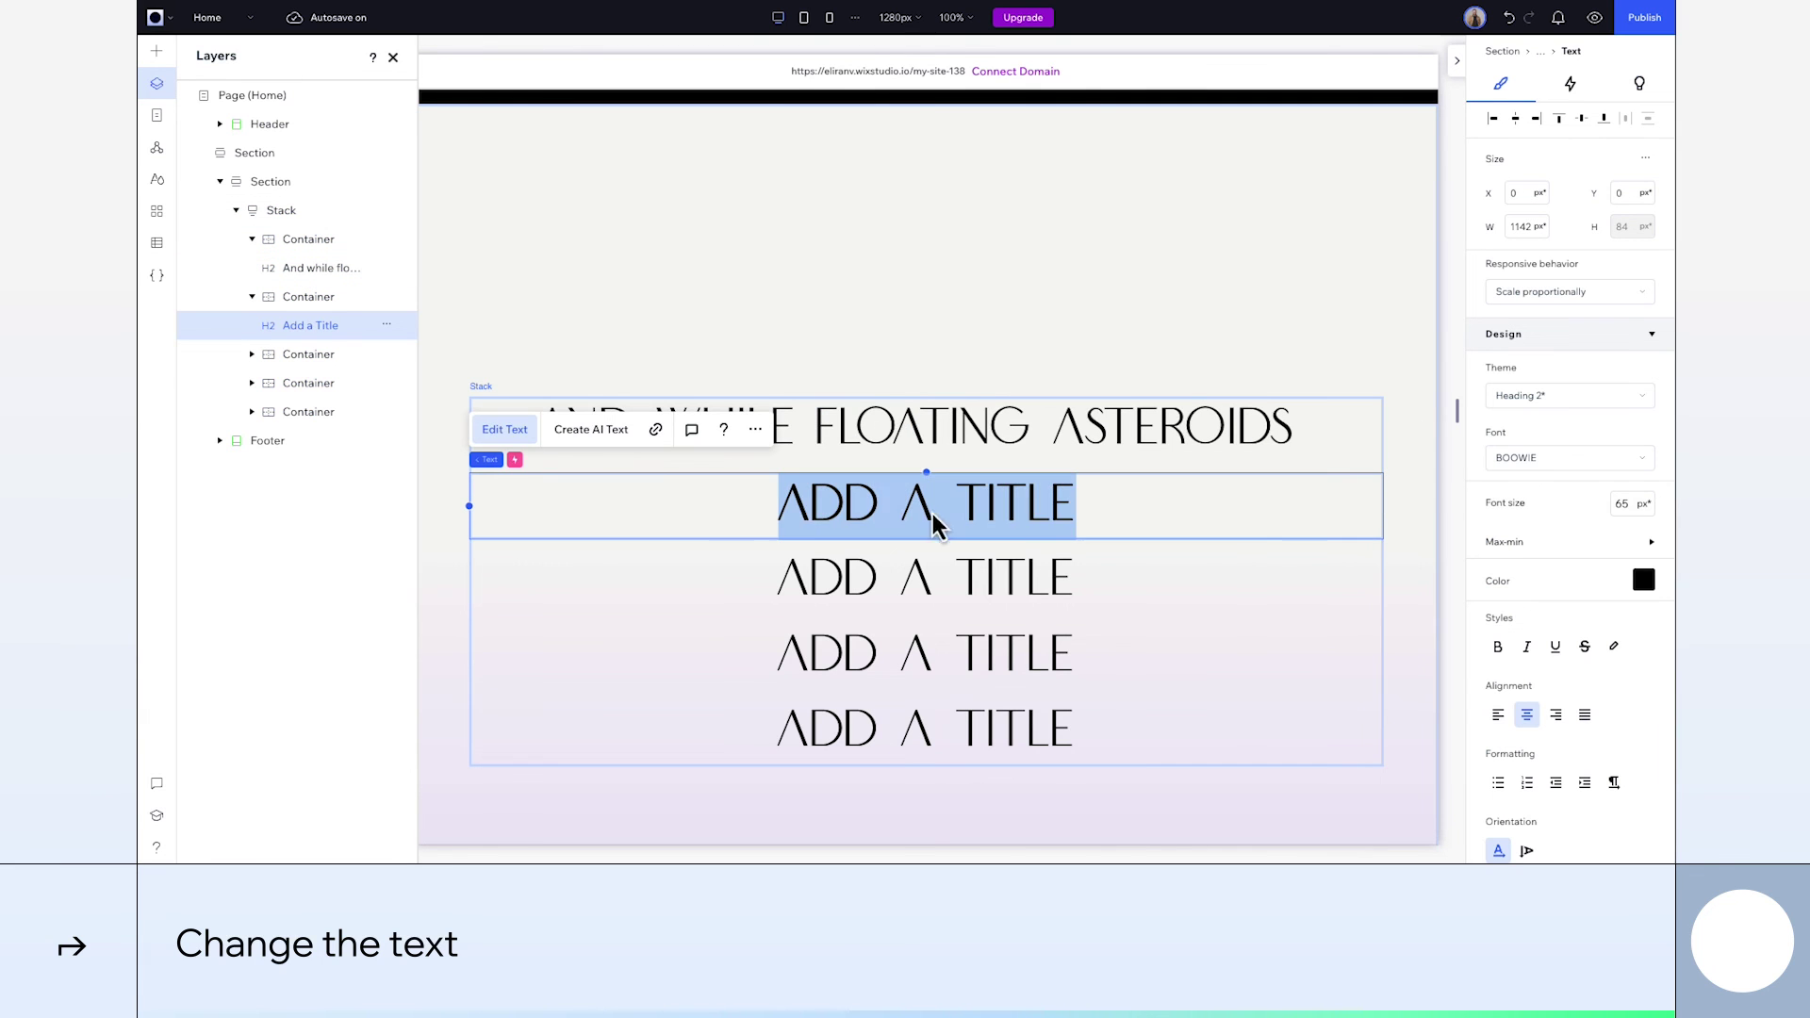
pyautogui.write('and spinning planets are fun,sometimes all you need is bold')
pyautogui.doubleClick(1007, 662)
pyautogui.write("typography to hyper-focusa reader's attention.")
pyautogui.click(841, 305)
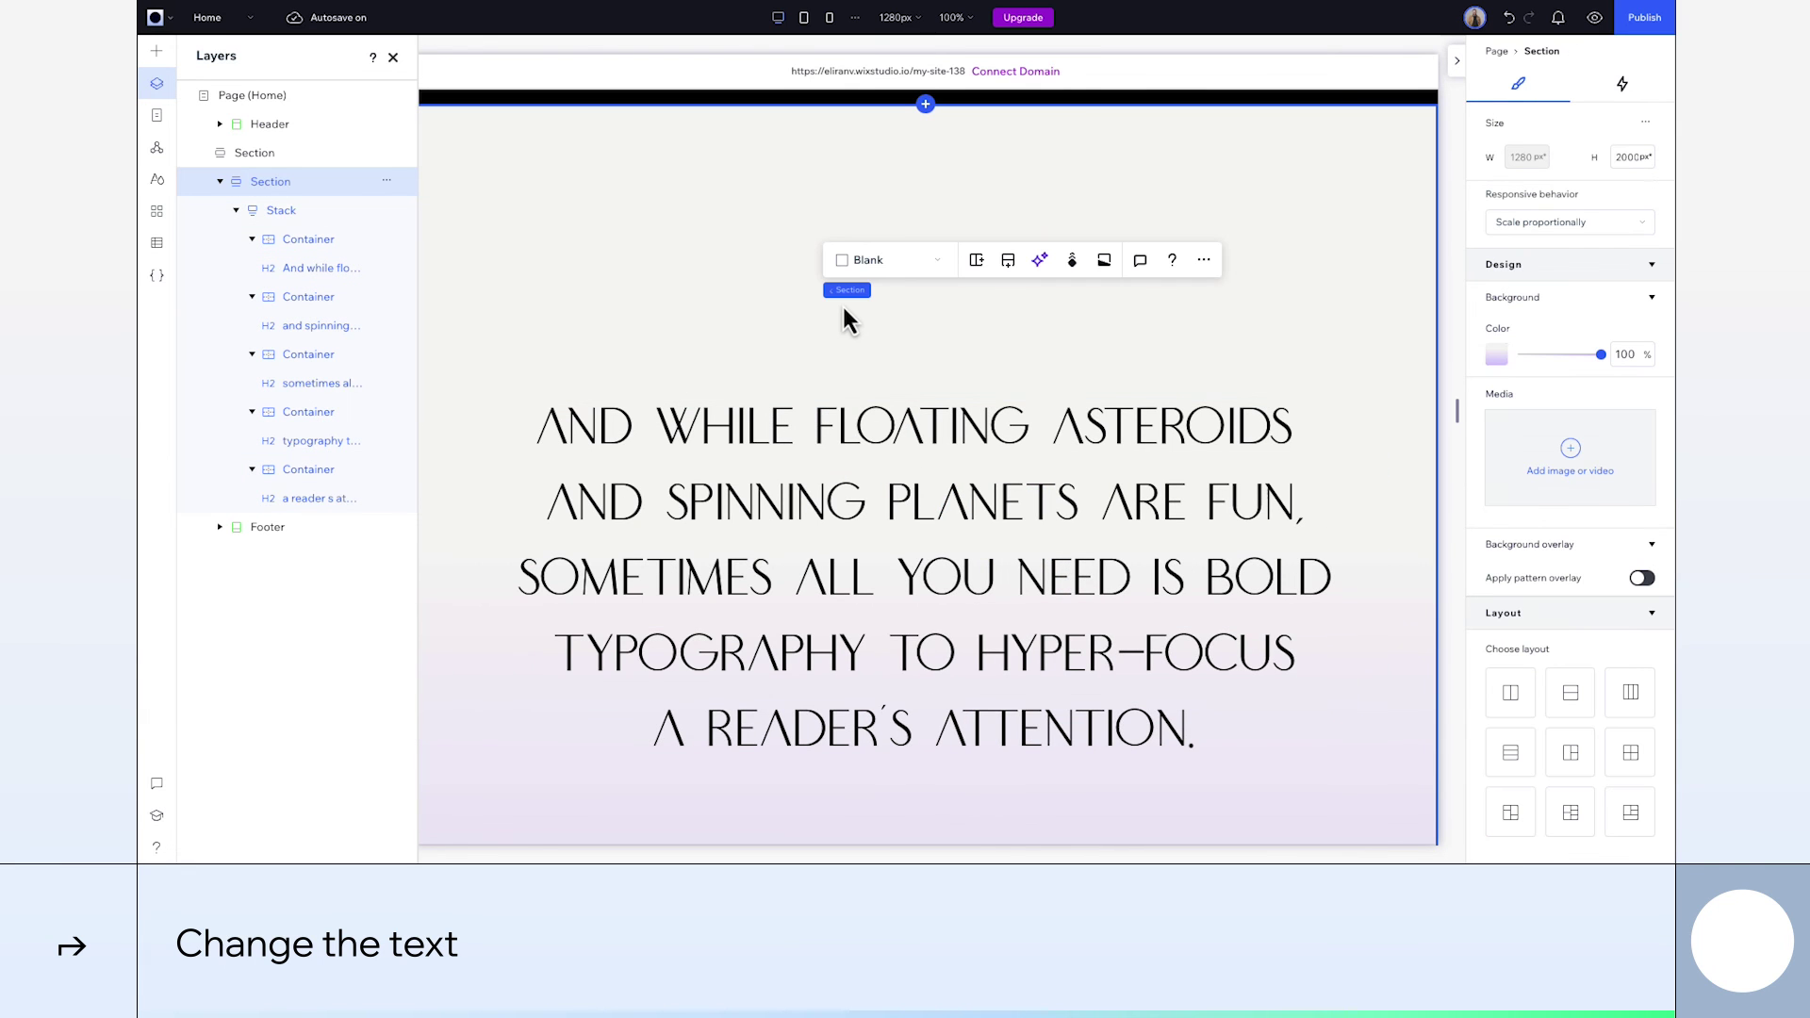
# - Open the site preview to check the five title lines blurring in and out on scroll
pyautogui.click(1594, 26)
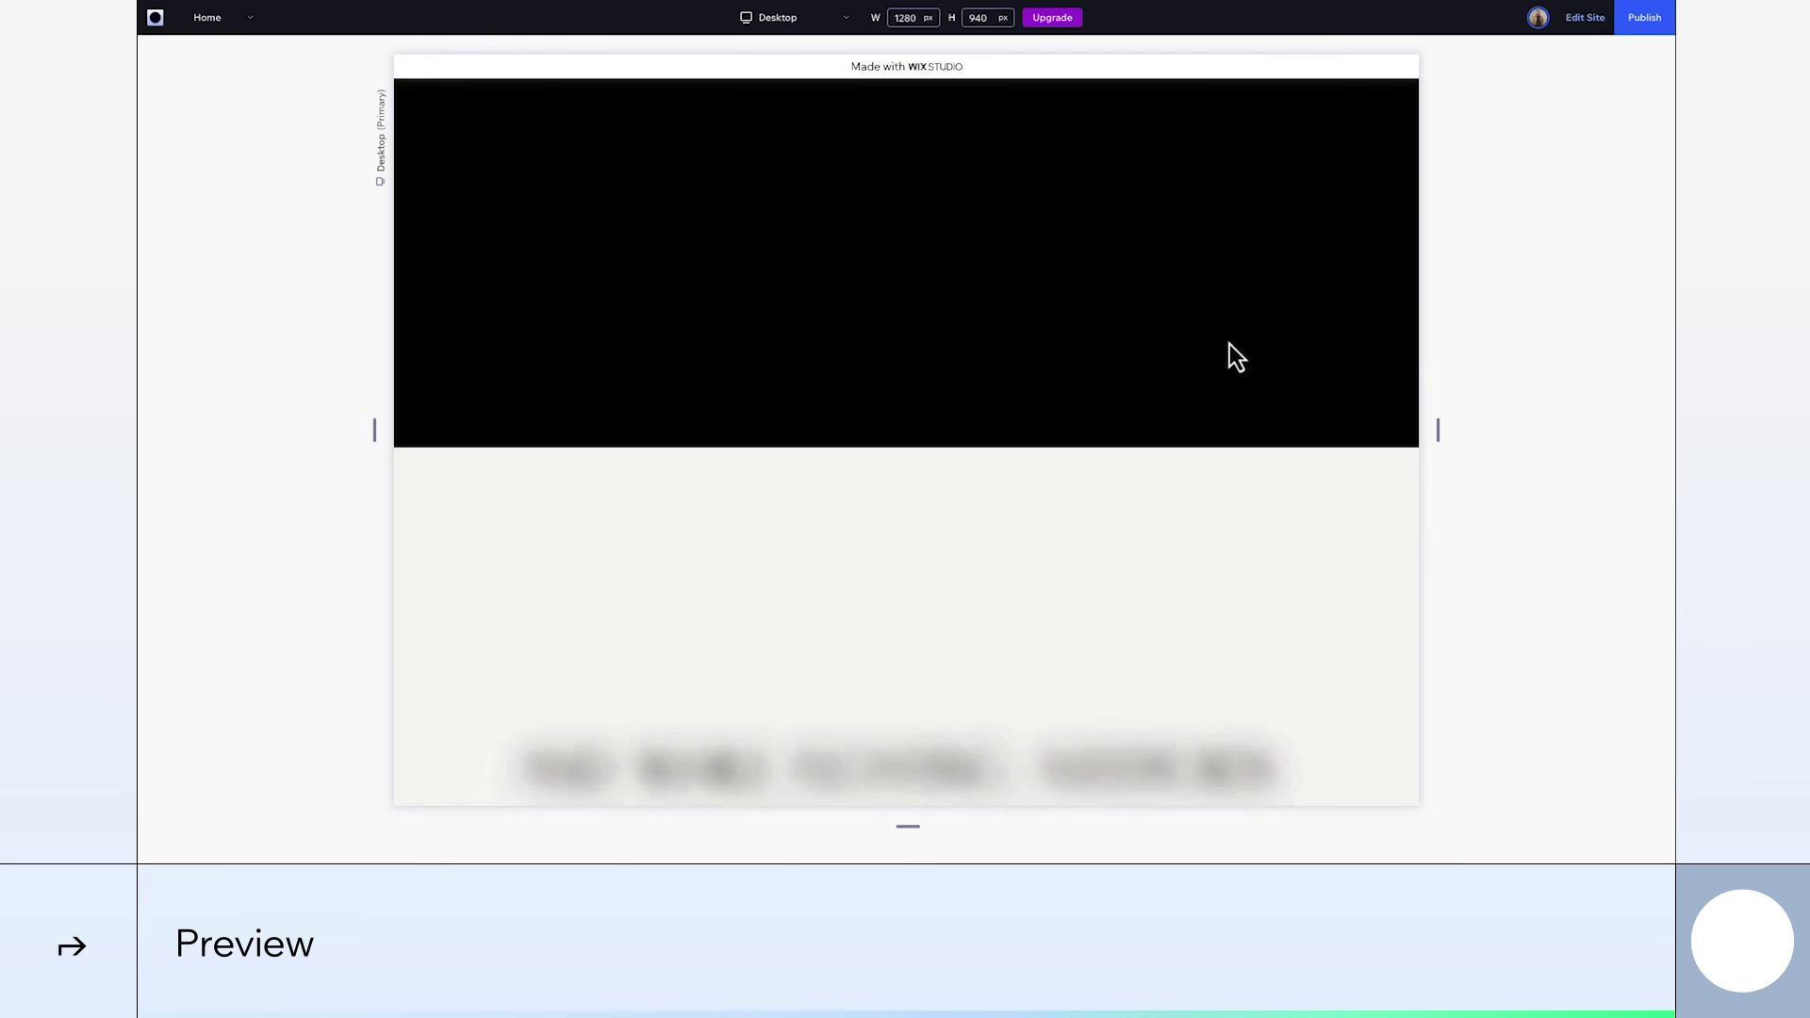
pyautogui.scroll(-5, 1229, 357)
pyautogui.scroll(-3, 1229, 357)
pyautogui.scroll(-2, 1229, 350)
pyautogui.scroll(4, 1230, 350)
pyautogui.scroll(3, 1226, 339)
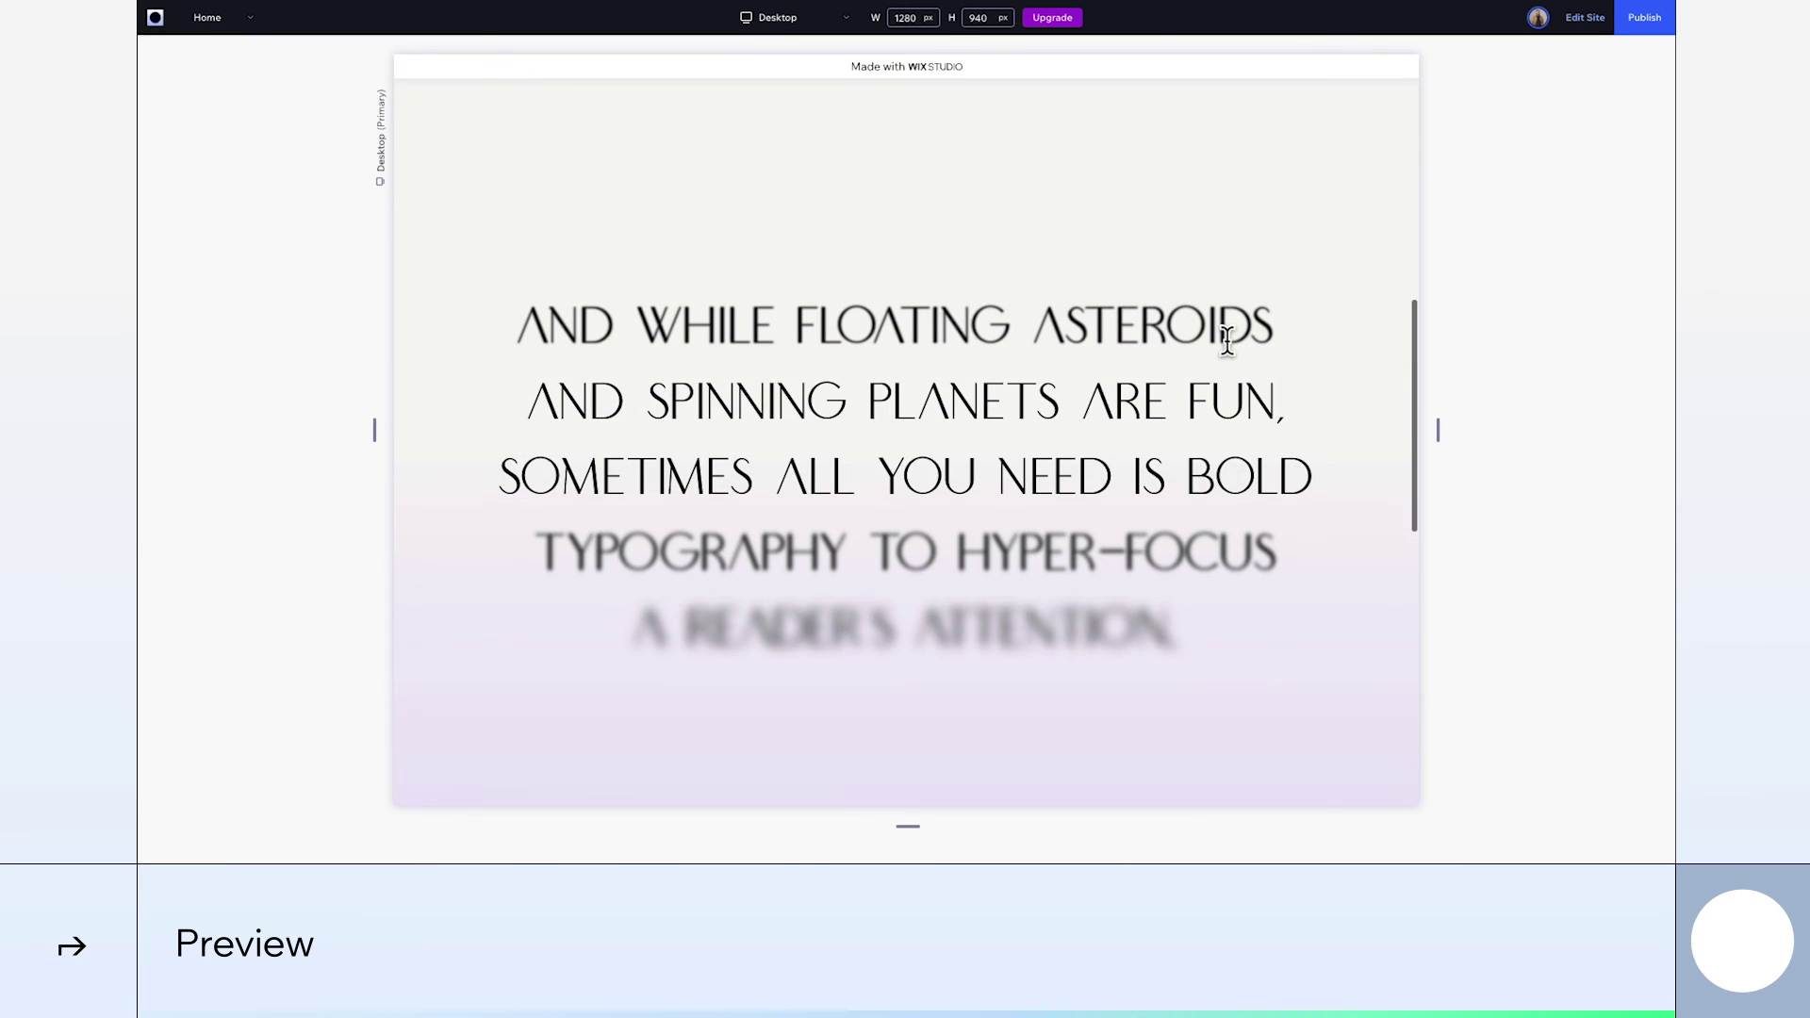